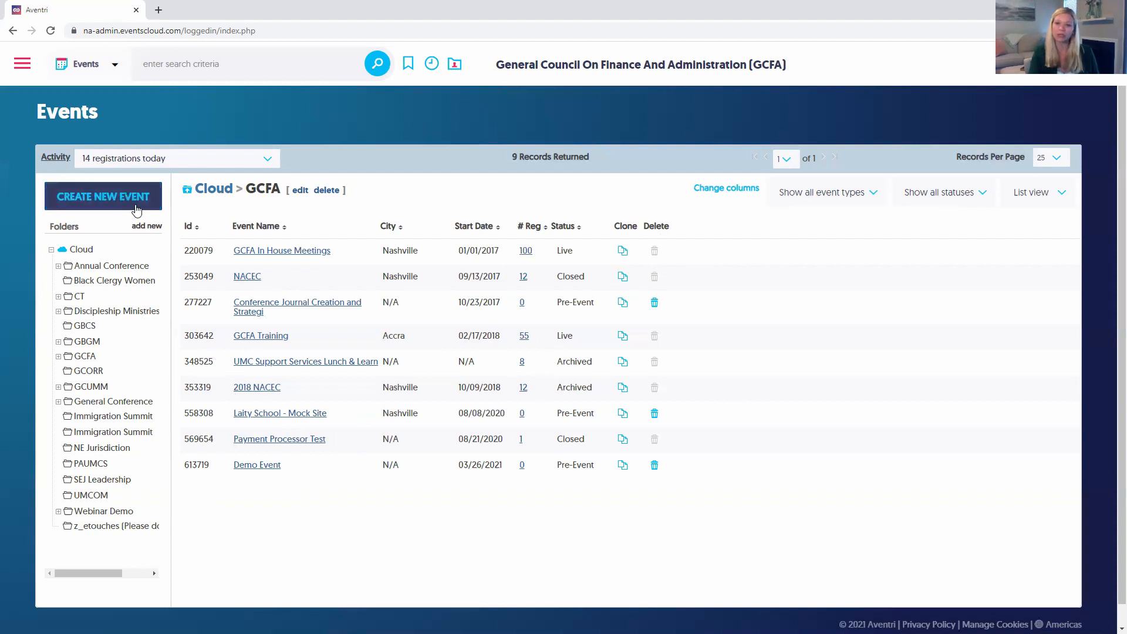
Open the Demo Event from the GCFA folder and look over its event overview page
{"action": "left_click", "coordinate": [257, 469]}
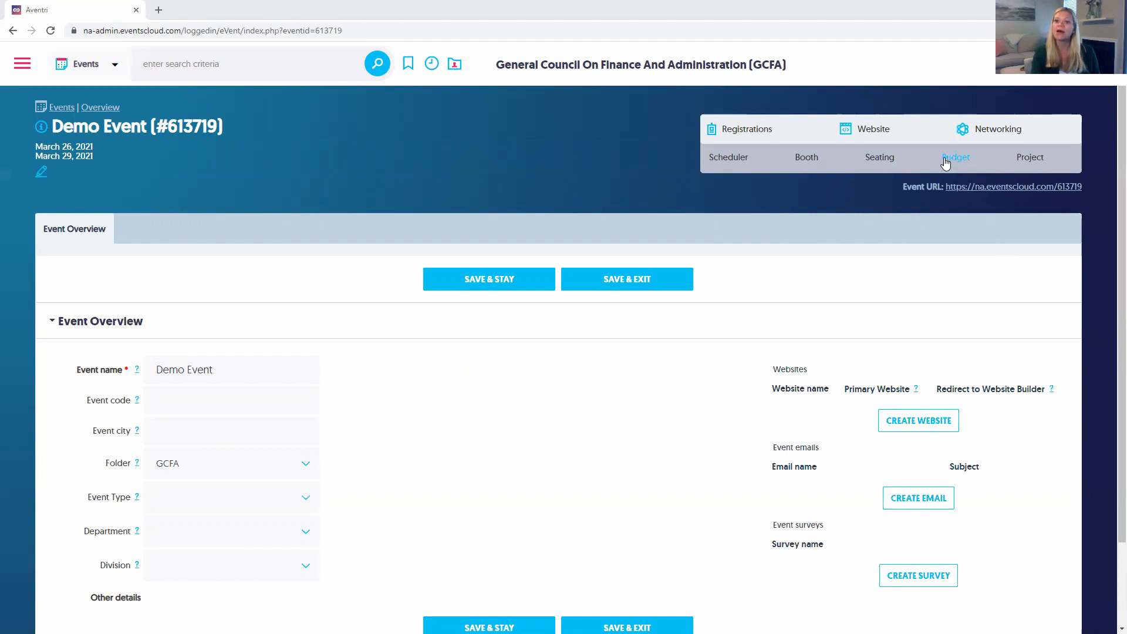
{"action": "mouse_move", "coordinate": [722, 136]}
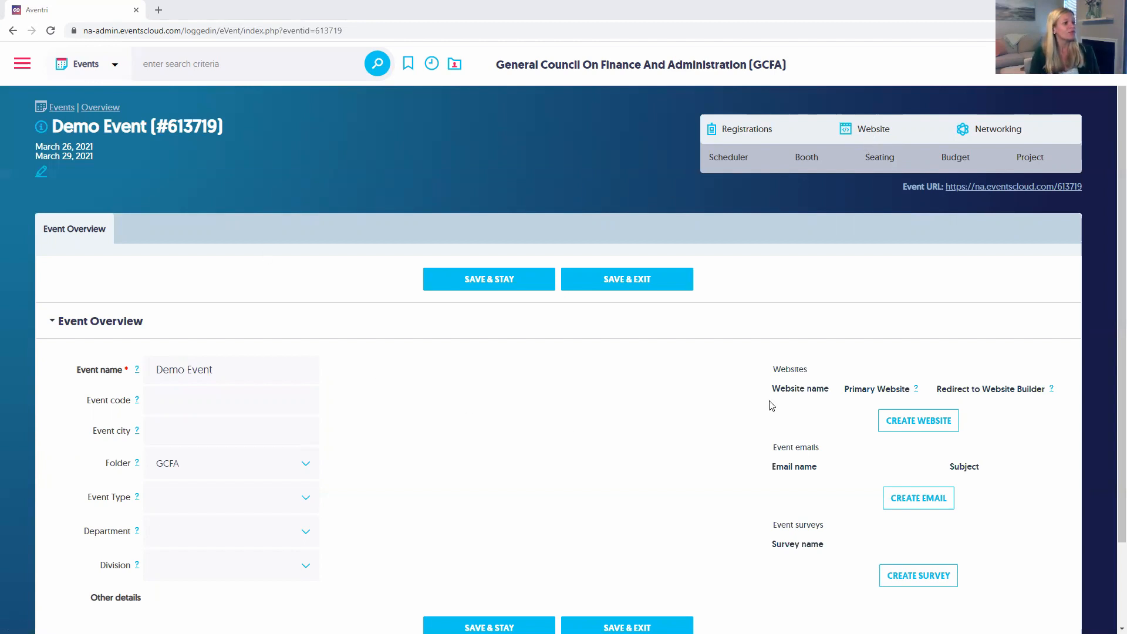
{"action": "scroll", "coordinate": [156, 406], "scroll_direction": "down", "scroll_amount": 1}
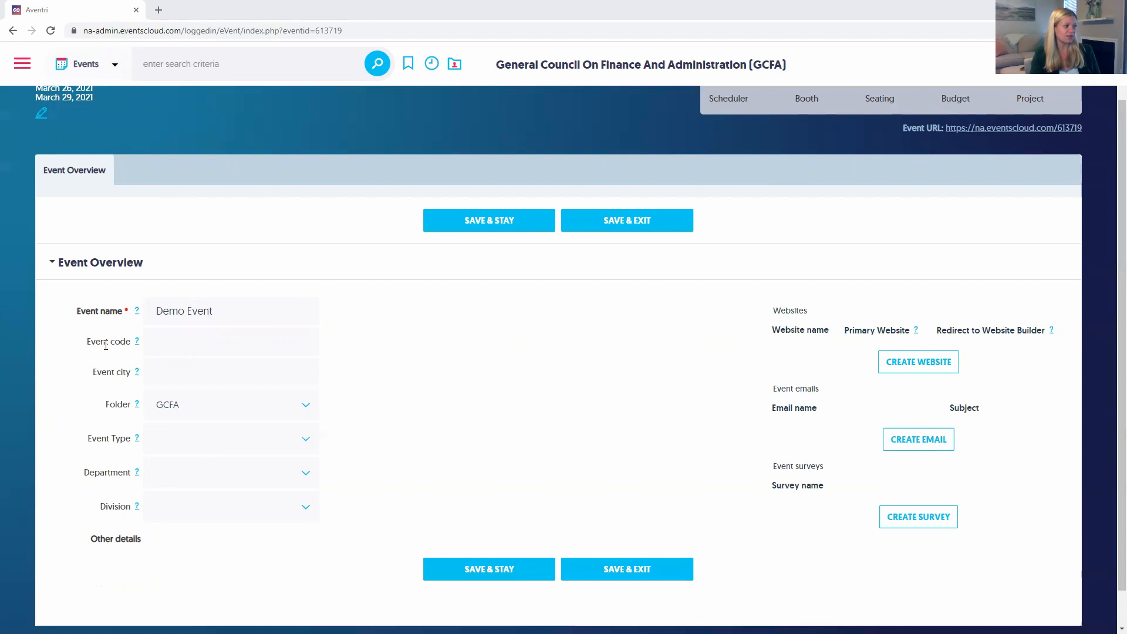
{"action": "scroll", "coordinate": [74, 137], "scroll_direction": "up", "scroll_amount": 1}
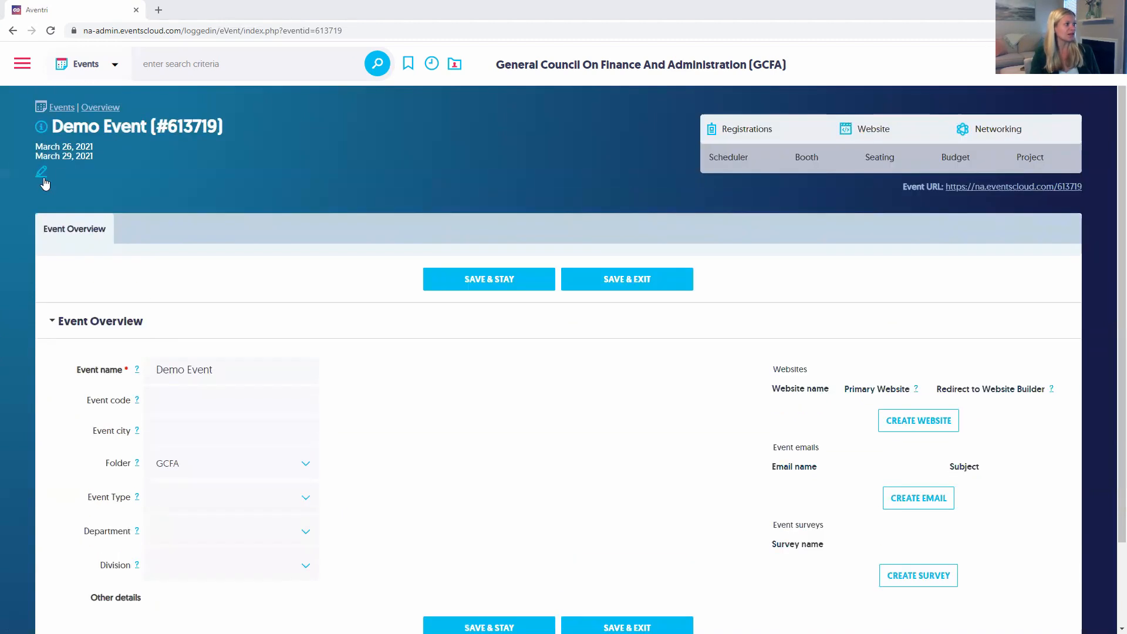
Open the event for editing and review its basic details, from name and status through location, dates and contact information, finishing with save and exit
{"action": "left_click", "coordinate": [43, 174]}
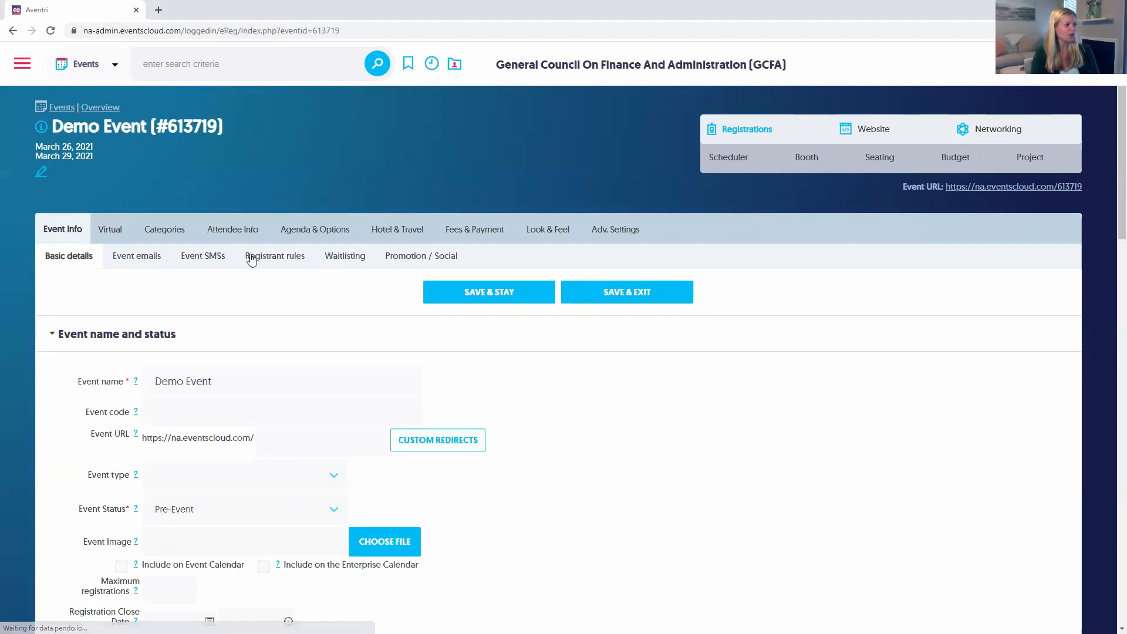
{"action": "scroll", "coordinate": [622, 354], "scroll_direction": "down", "scroll_amount": 1}
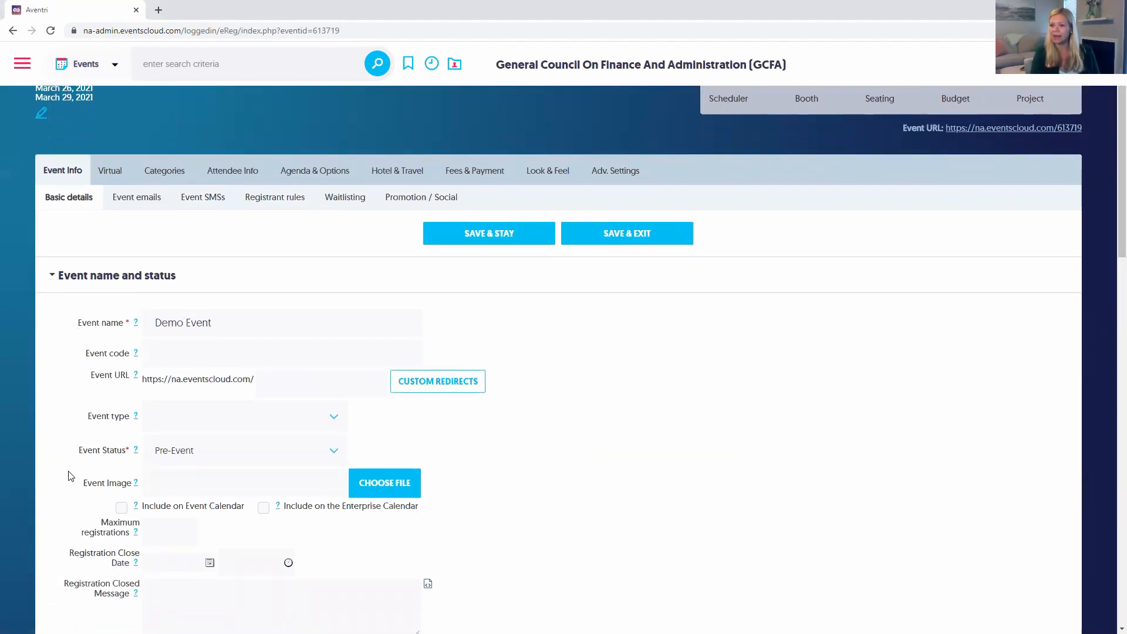
{"action": "scroll", "coordinate": [75, 474], "scroll_direction": "down", "scroll_amount": 2}
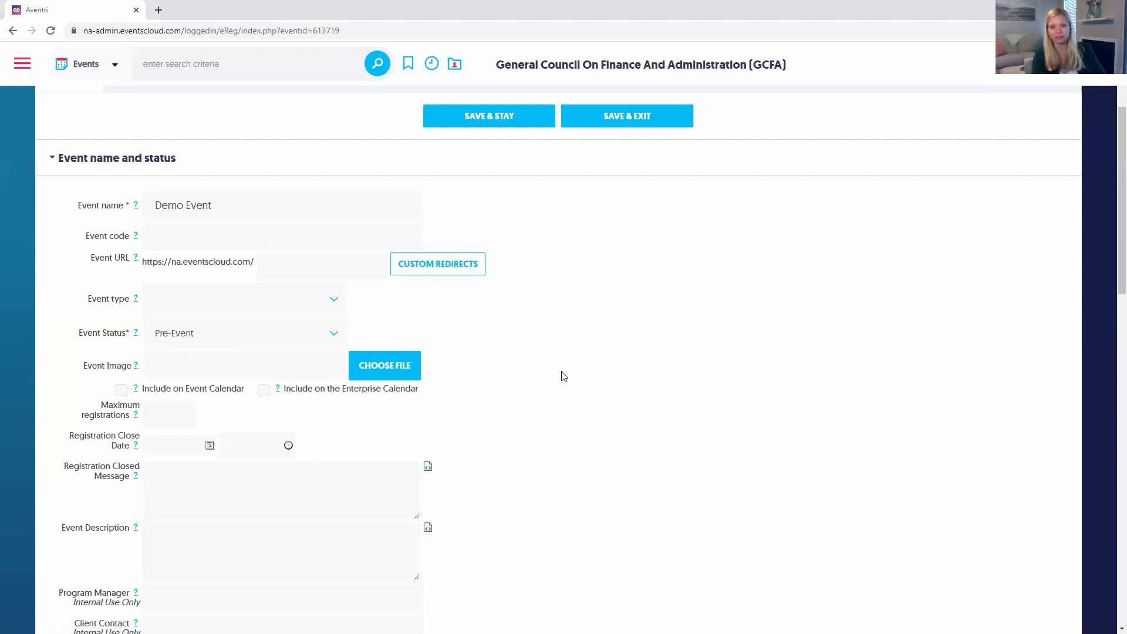
{"action": "scroll", "coordinate": [271, 420], "scroll_direction": "down", "scroll_amount": 1}
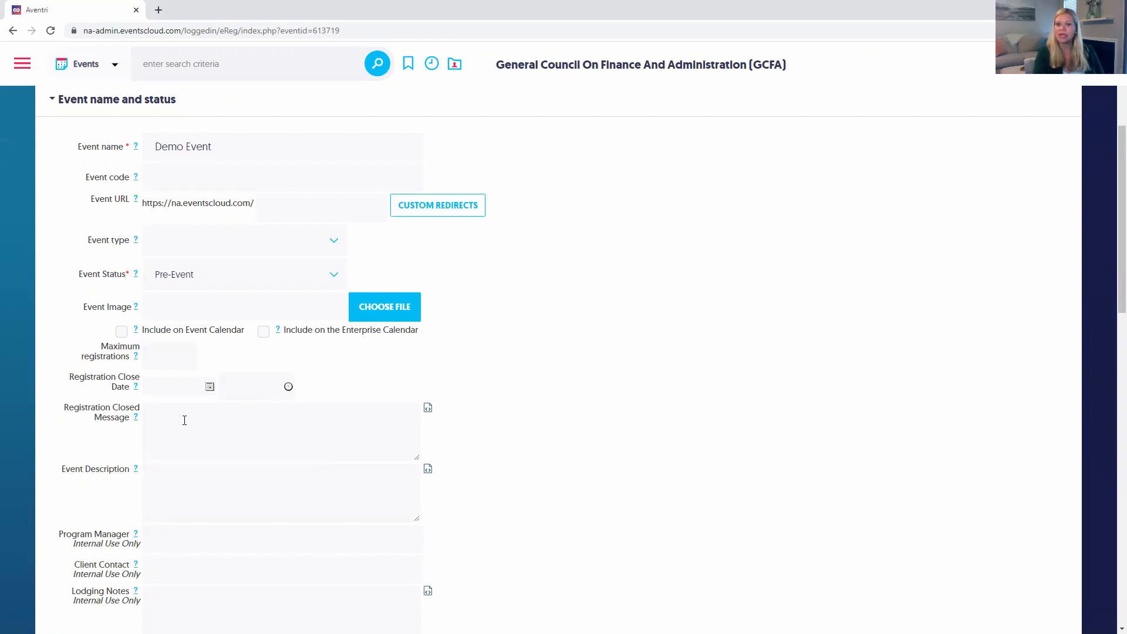
{"action": "scroll", "coordinate": [182, 420], "scroll_direction": "down", "scroll_amount": 7}
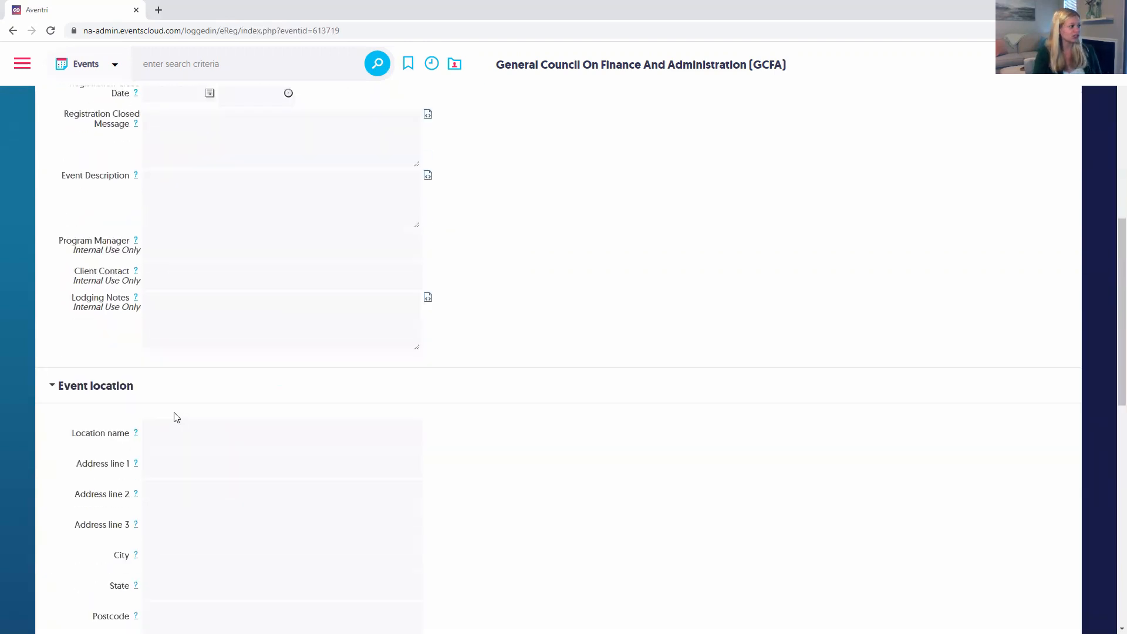
{"action": "scroll", "coordinate": [176, 417], "scroll_direction": "down", "scroll_amount": 6}
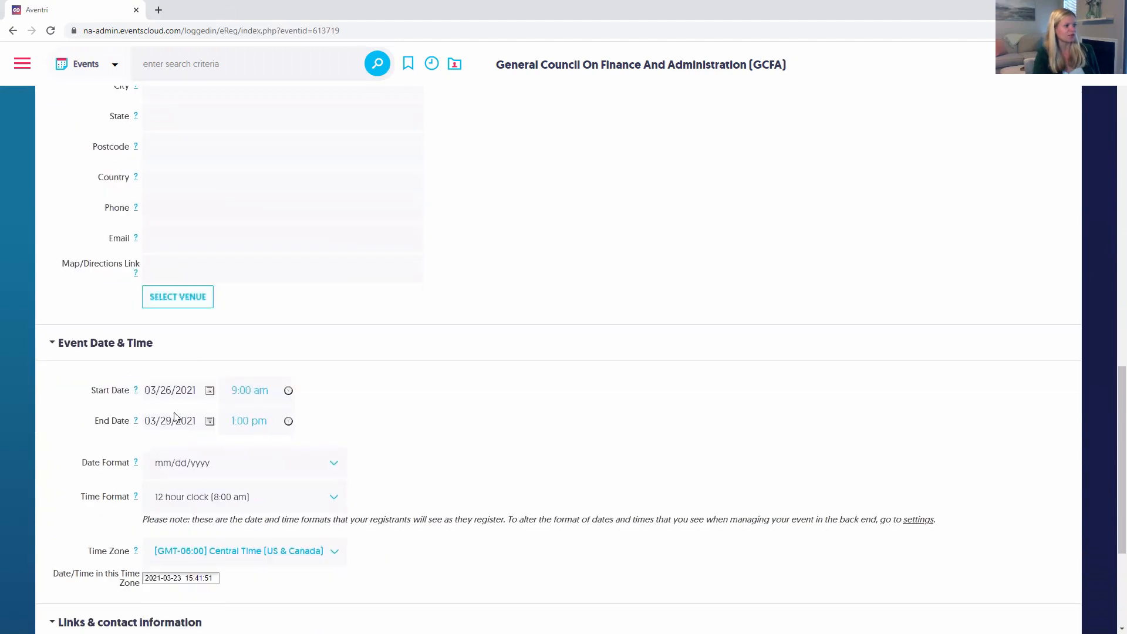
{"action": "scroll", "coordinate": [175, 416], "scroll_direction": "down", "scroll_amount": 2}
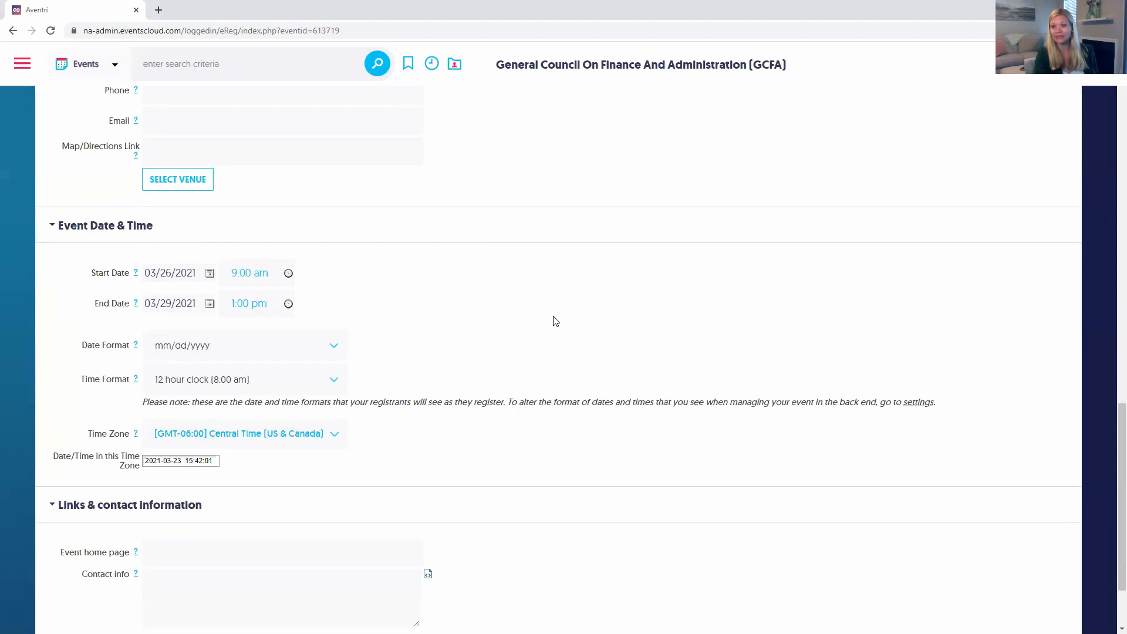
{"action": "scroll", "coordinate": [294, 245], "scroll_direction": "up", "scroll_amount": 4}
{"action": "scroll", "coordinate": [178, 177], "scroll_direction": "up", "scroll_amount": 1}
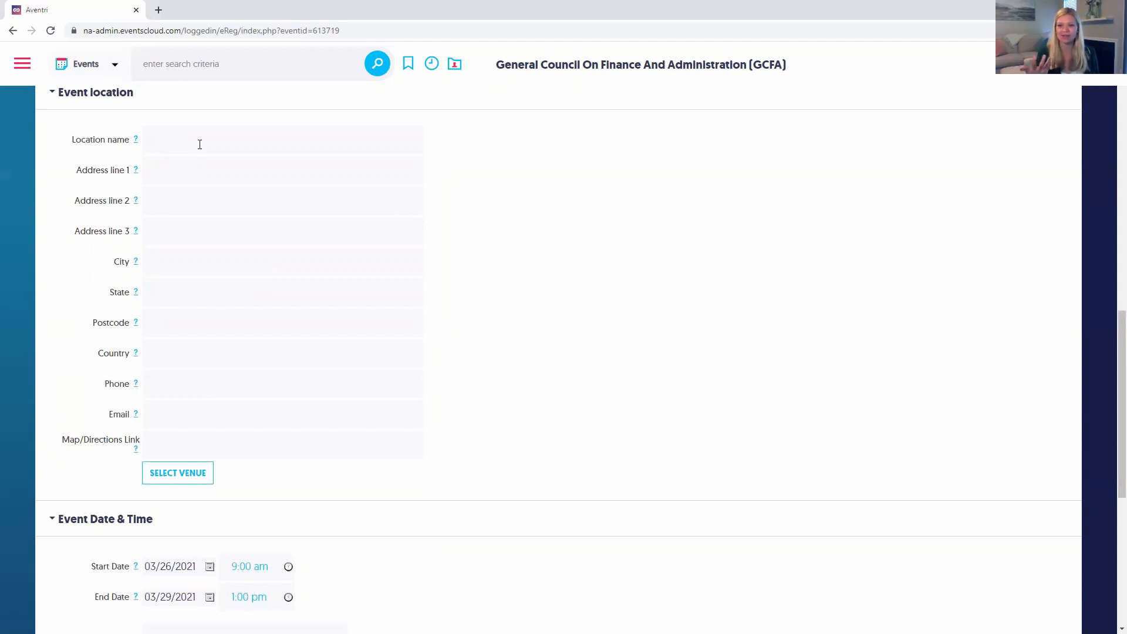
{"action": "scroll", "coordinate": [276, 258], "scroll_direction": "down", "scroll_amount": 2}
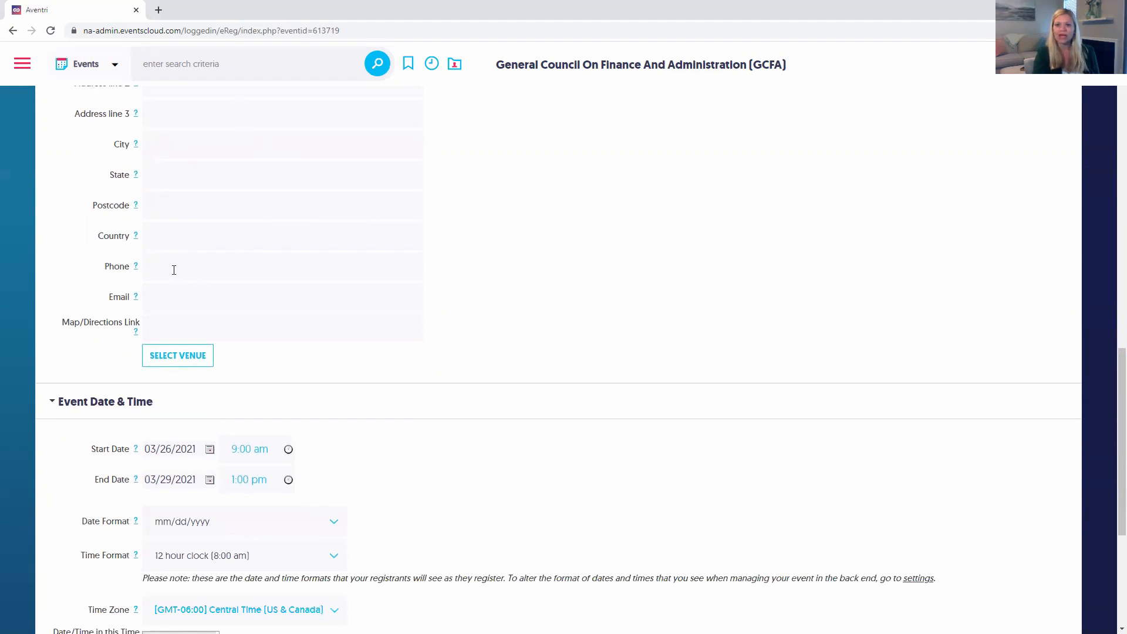
{"action": "scroll", "coordinate": [177, 437], "scroll_direction": "down", "scroll_amount": 3}
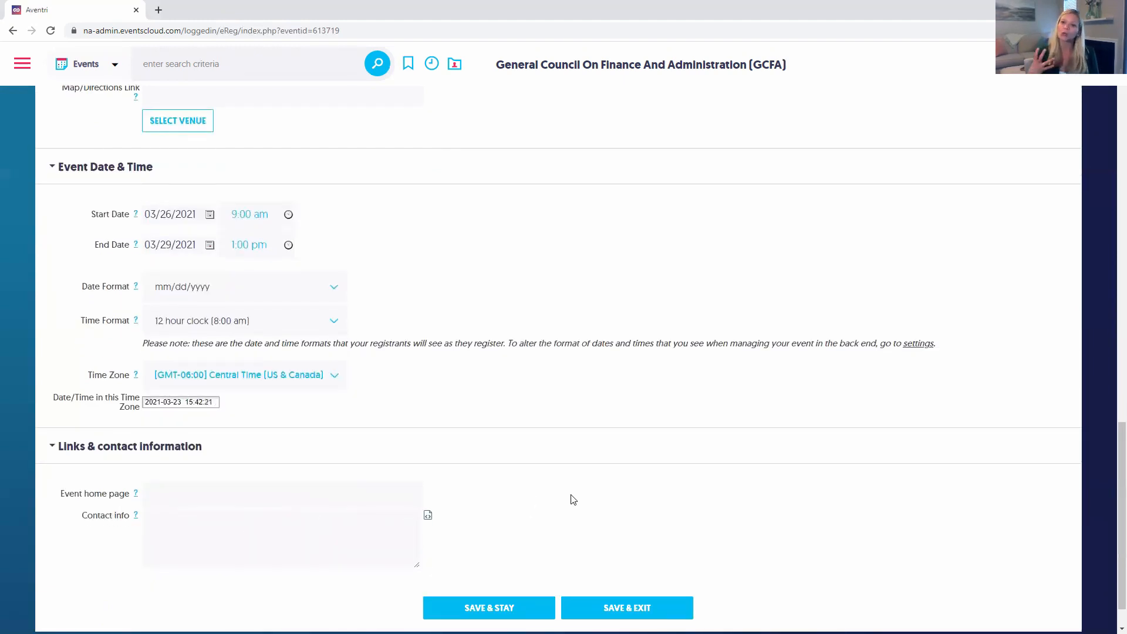
{"action": "left_click", "coordinate": [618, 611]}
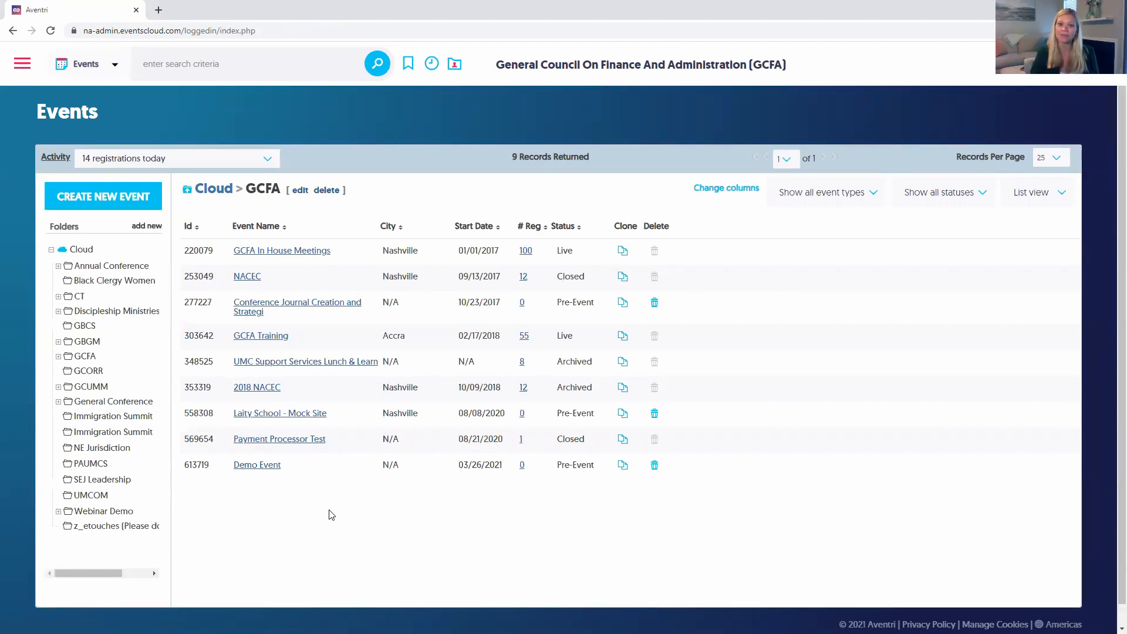
Reopen the Demo Event for editing and go to its event emails
{"action": "left_click", "coordinate": [253, 473]}
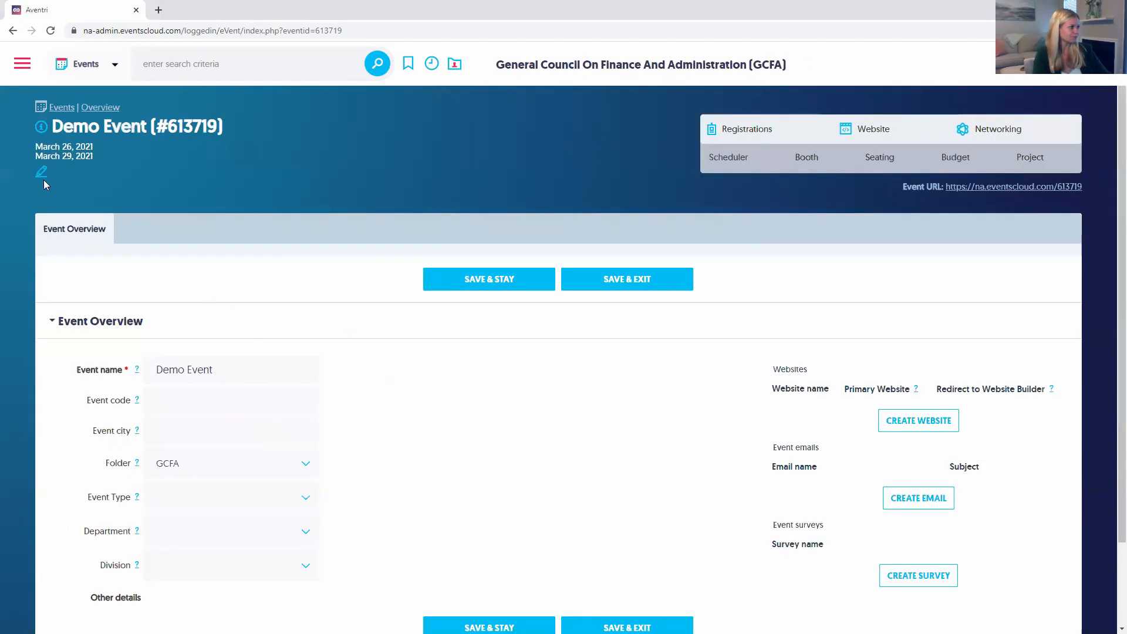
{"action": "left_click", "coordinate": [40, 171]}
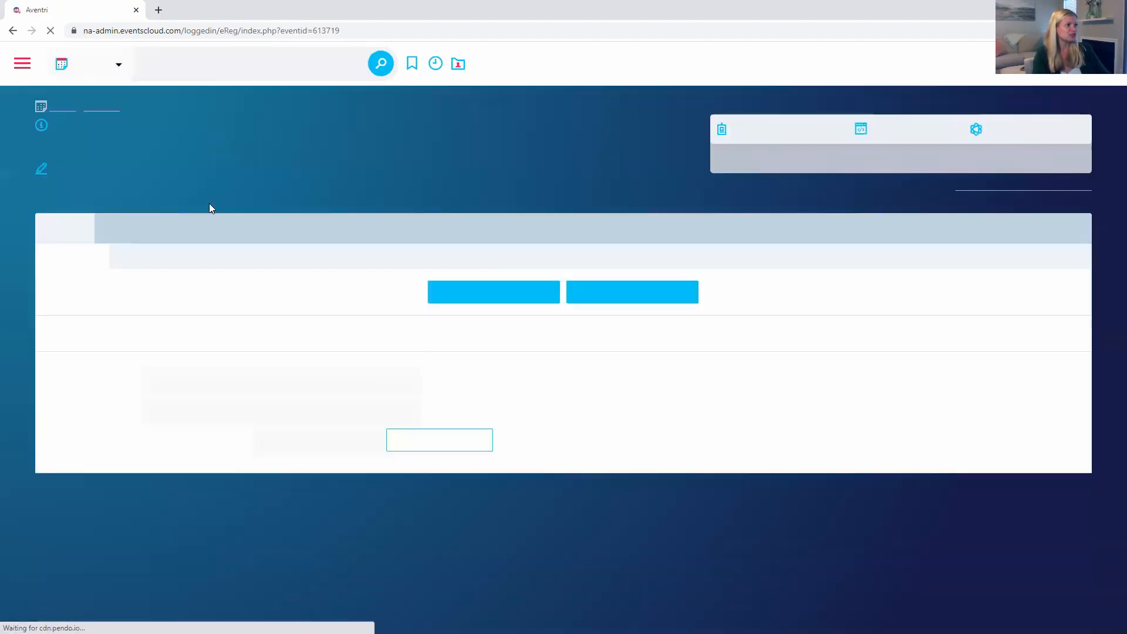
{"action": "mouse_move", "coordinate": [122, 230]}
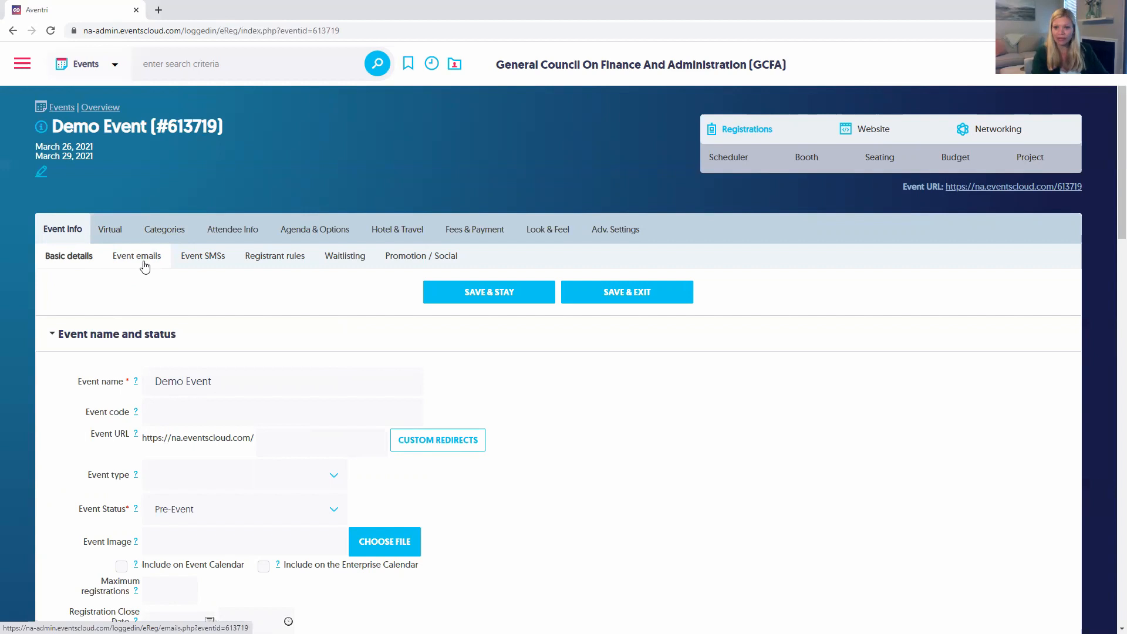
{"action": "left_click", "coordinate": [126, 267]}
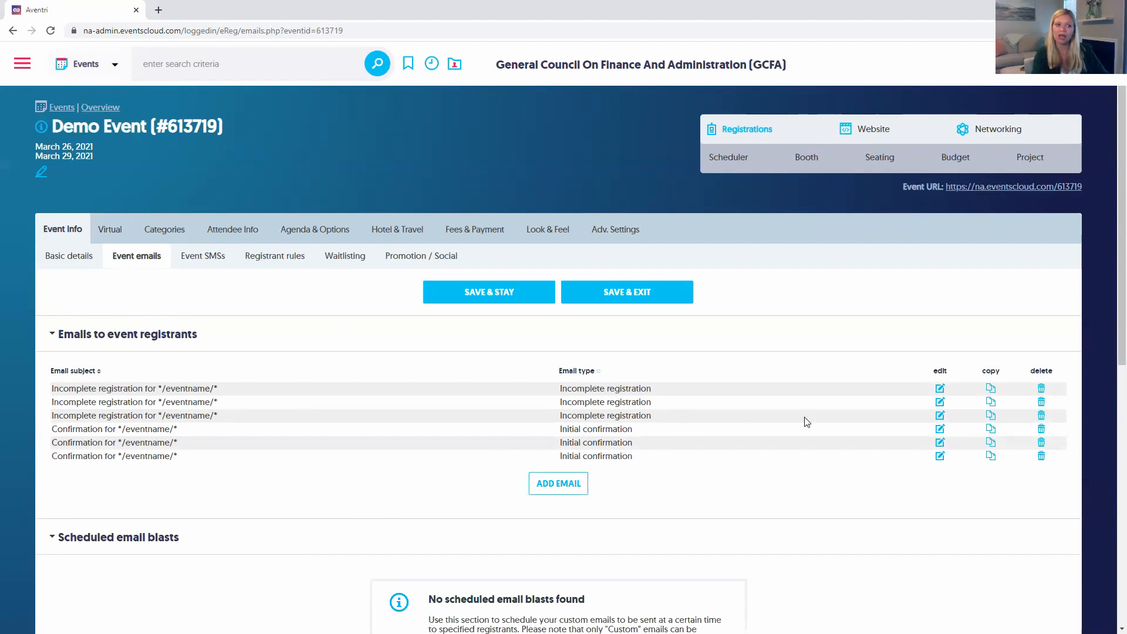
Examine the last initial confirmation email's sender fields and formatted HTML content with its merge fields, closing both editors without saving
{"action": "left_click", "coordinate": [941, 456]}
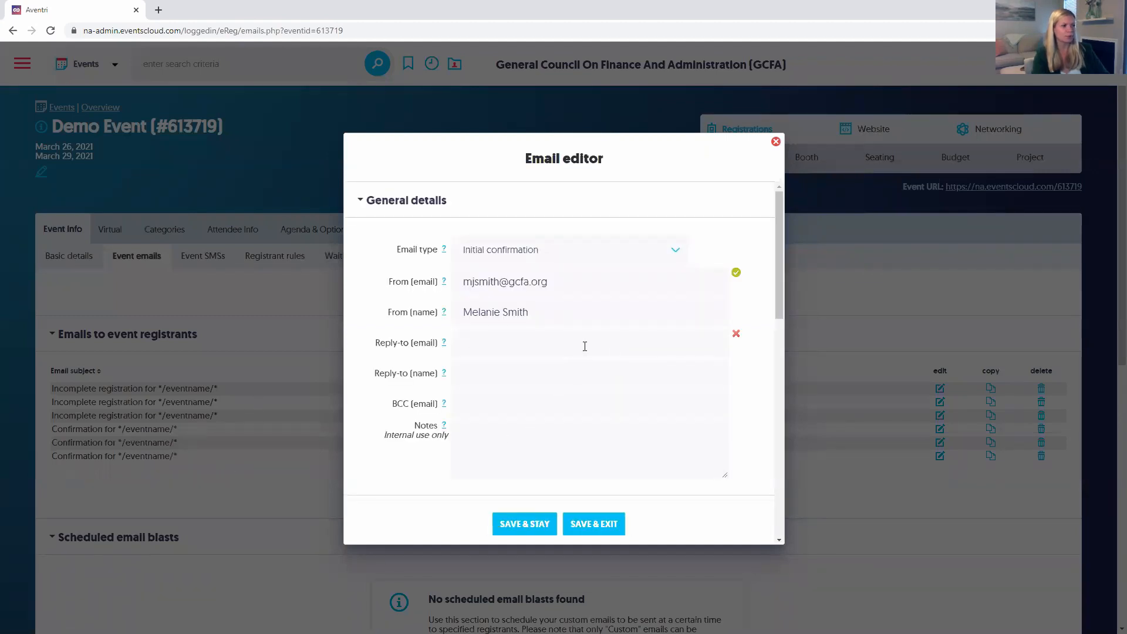
{"action": "scroll", "coordinate": [594, 340], "scroll_direction": "down", "scroll_amount": 3}
{"action": "scroll", "coordinate": [595, 330], "scroll_direction": "up", "scroll_amount": 2}
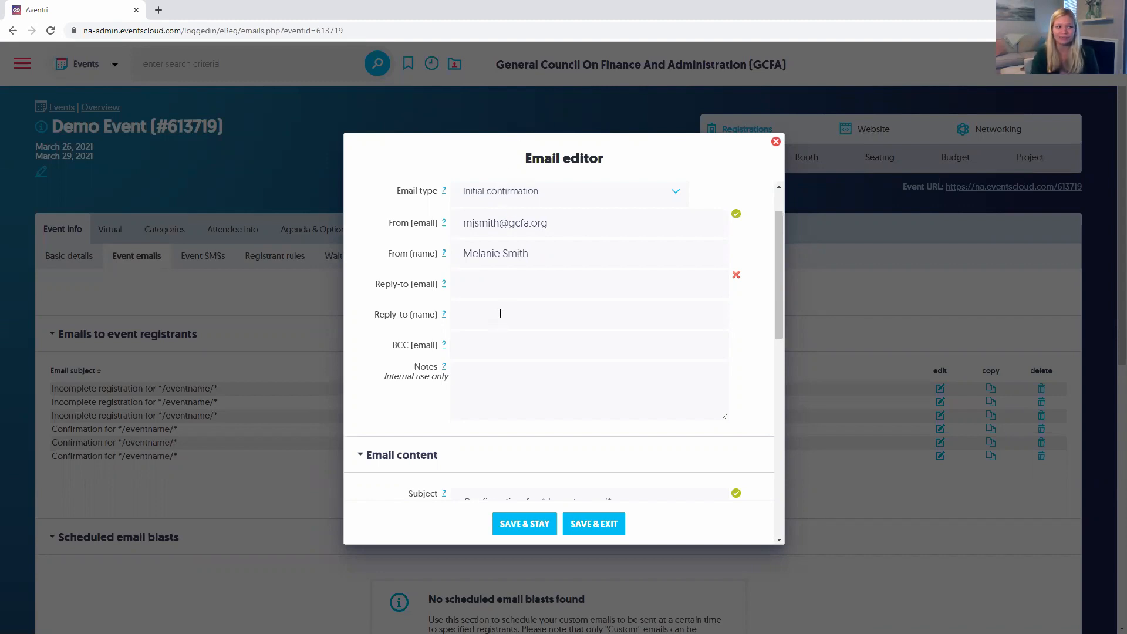
{"action": "scroll", "coordinate": [423, 305], "scroll_direction": "down", "scroll_amount": 5}
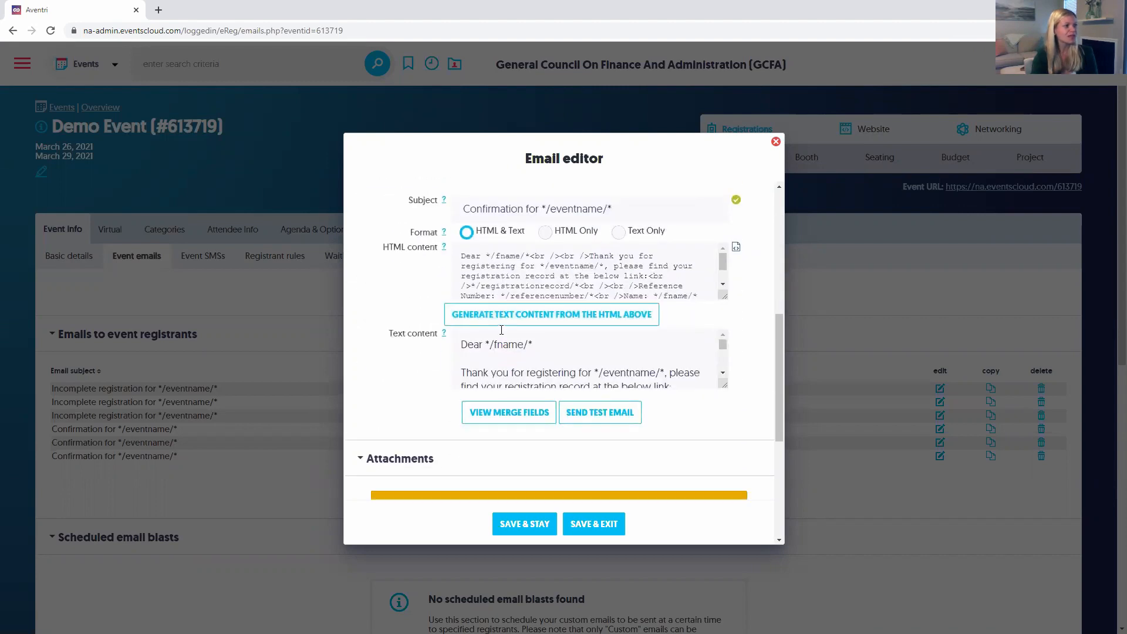
{"action": "left_click", "coordinate": [736, 247]}
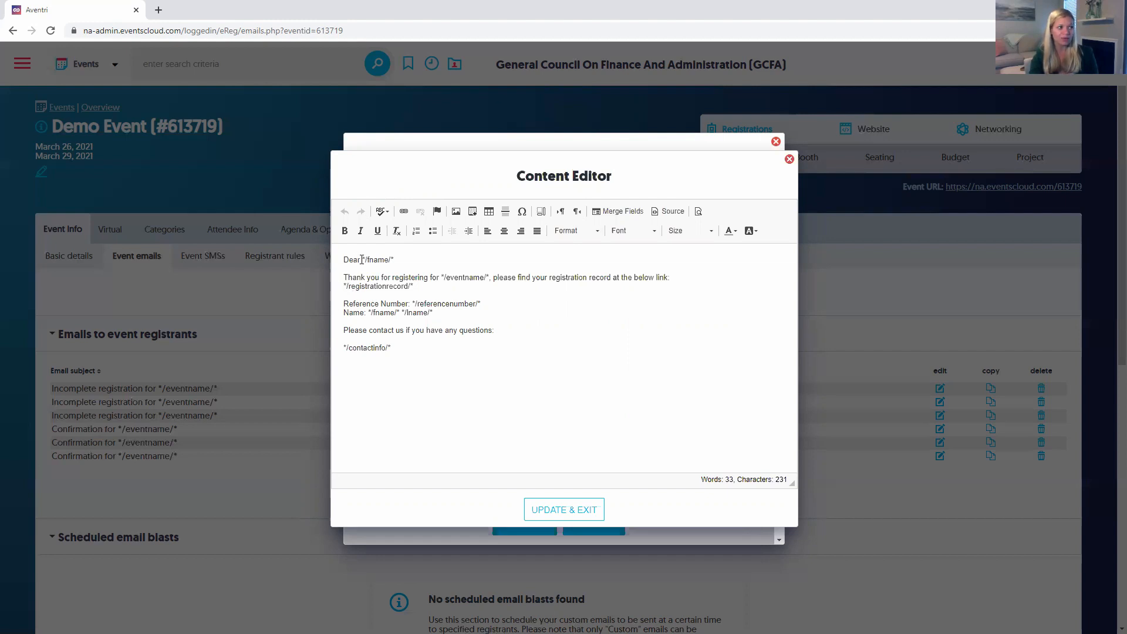
{"action": "left_click_drag", "start_coordinate": [361, 260], "coordinate": [476, 268]}
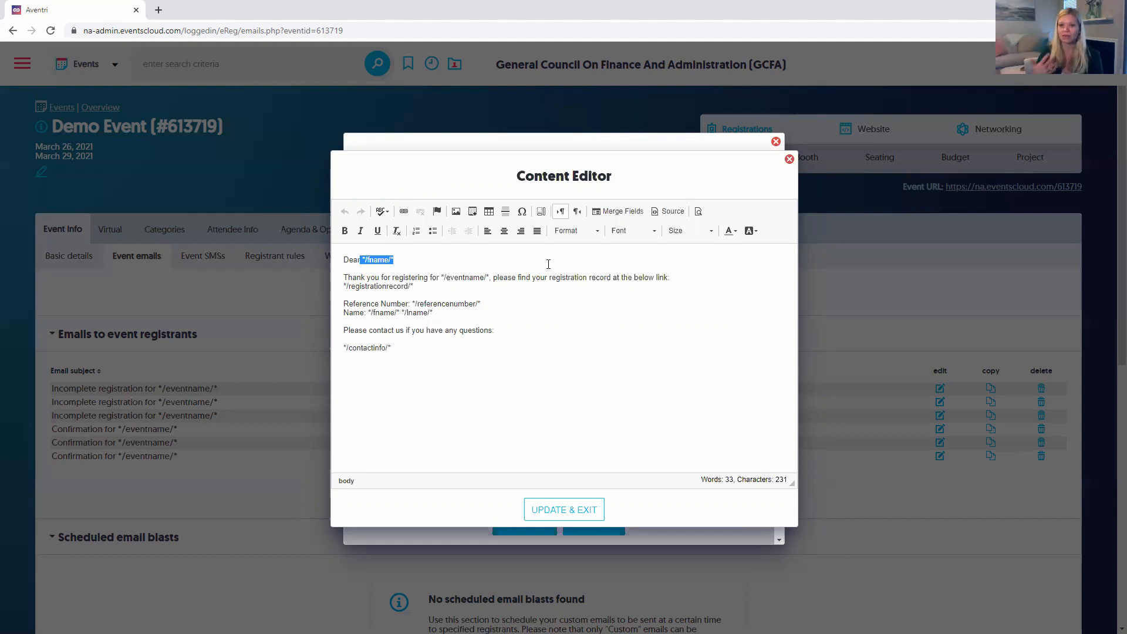
{"action": "left_click", "coordinate": [658, 295]}
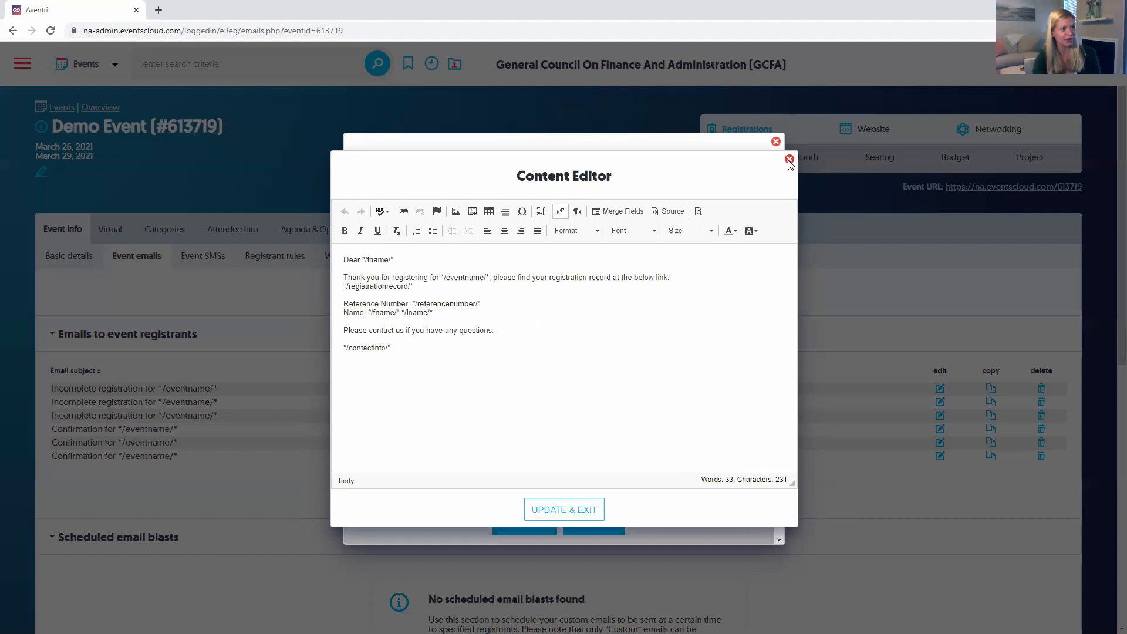
{"action": "left_click", "coordinate": [789, 159]}
{"action": "left_click", "coordinate": [776, 142]}
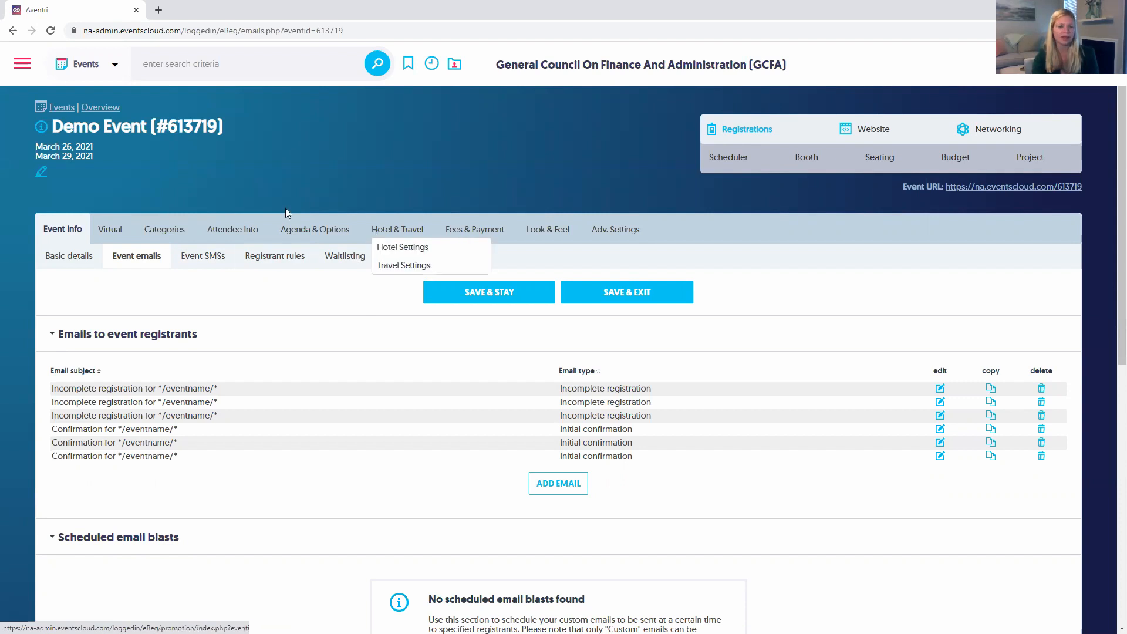
Examine the Clergy attendee category's general details and sub categories, and close the category editor without saving
{"action": "left_click", "coordinate": [170, 234]}
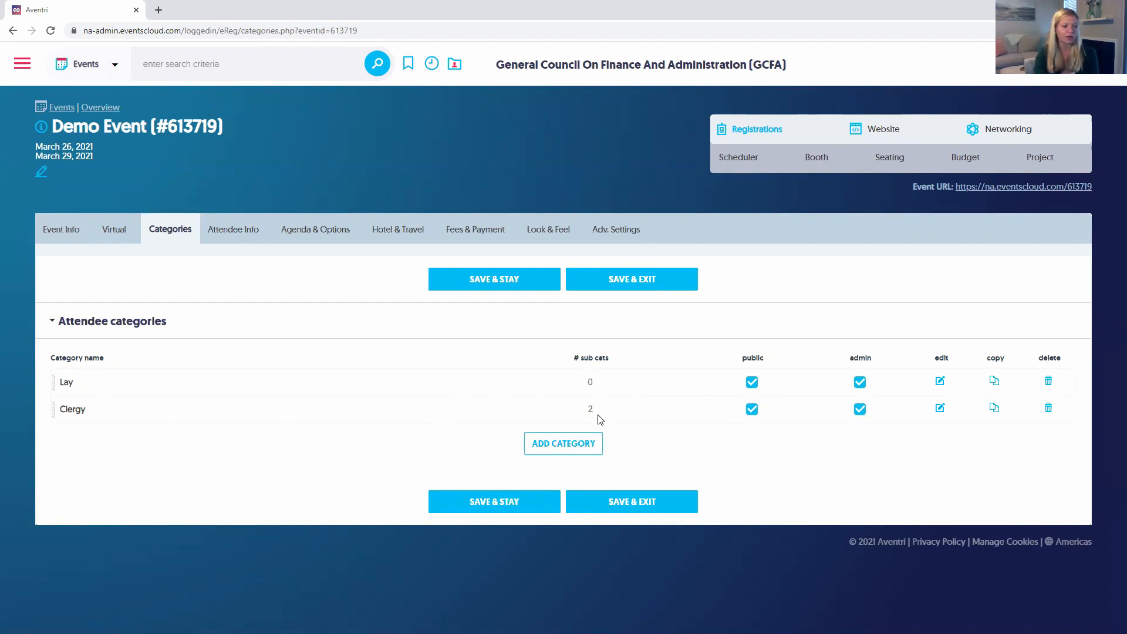
{"action": "left_click", "coordinate": [940, 407]}
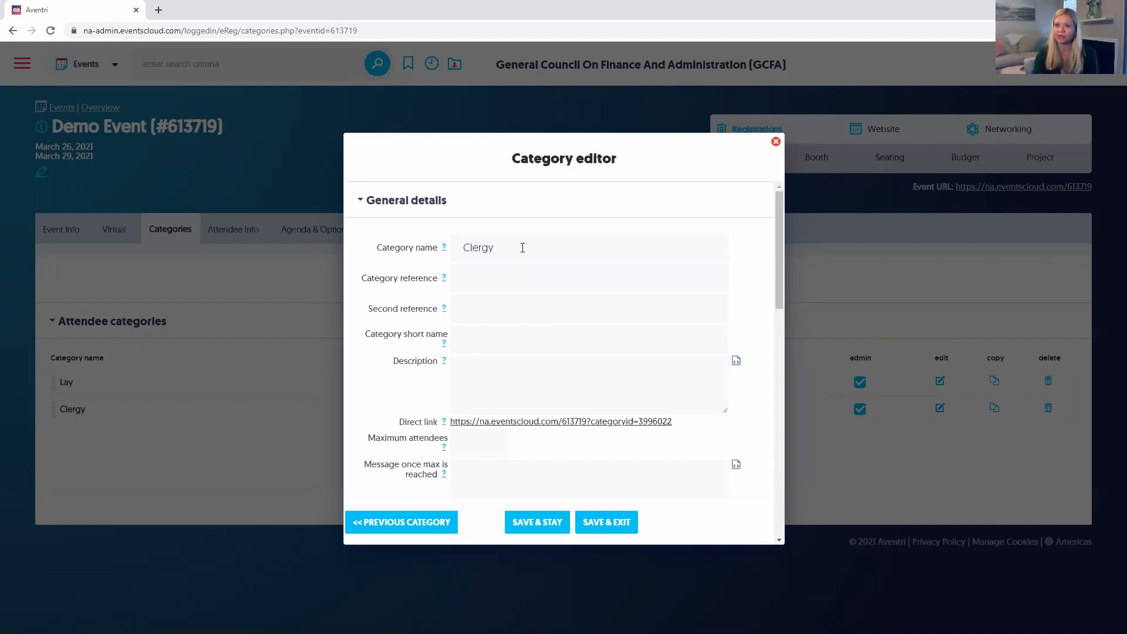
{"action": "scroll", "coordinate": [496, 244], "scroll_direction": "down", "scroll_amount": 5}
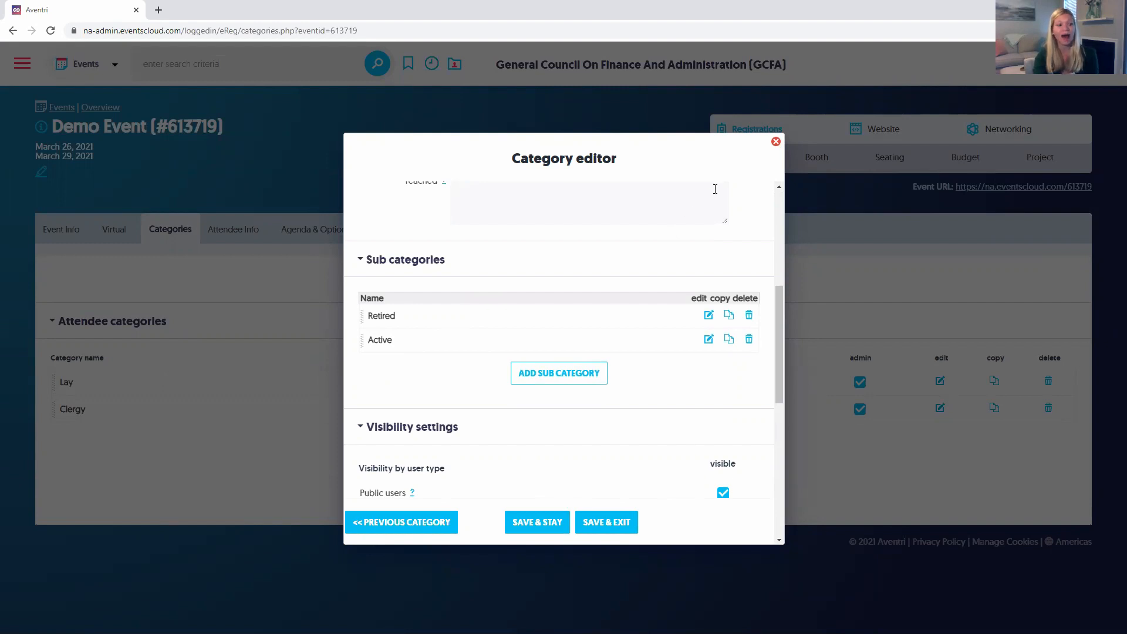
{"action": "left_click", "coordinate": [776, 145]}
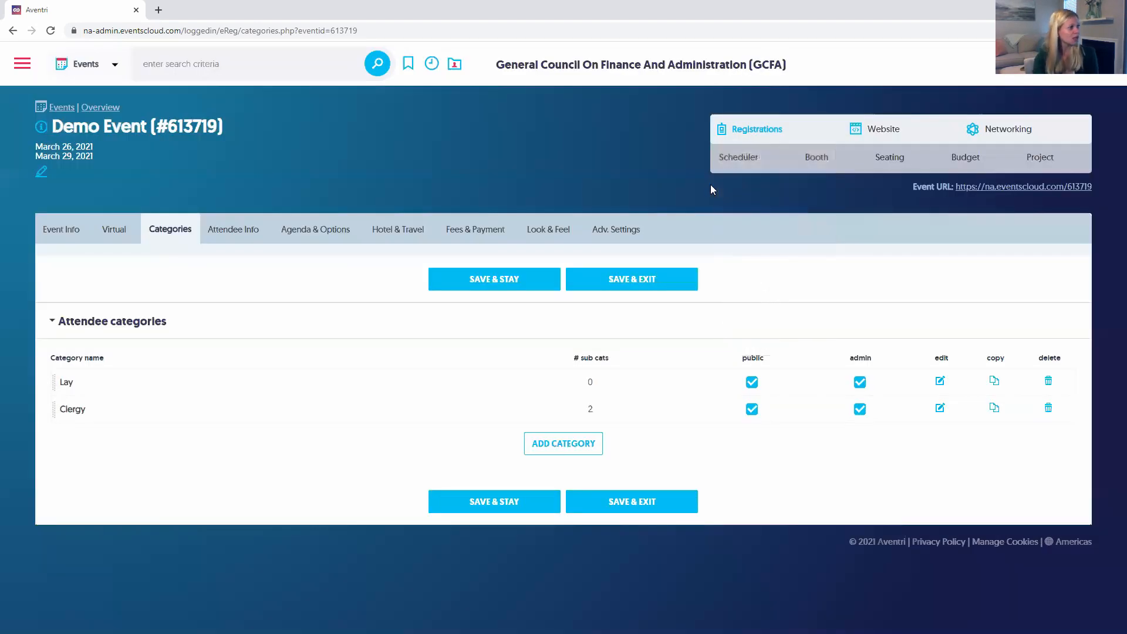
In the active attendee questions, make the second and third Email Address questions on the welcome page not visible
{"action": "mouse_move", "coordinate": [247, 235]}
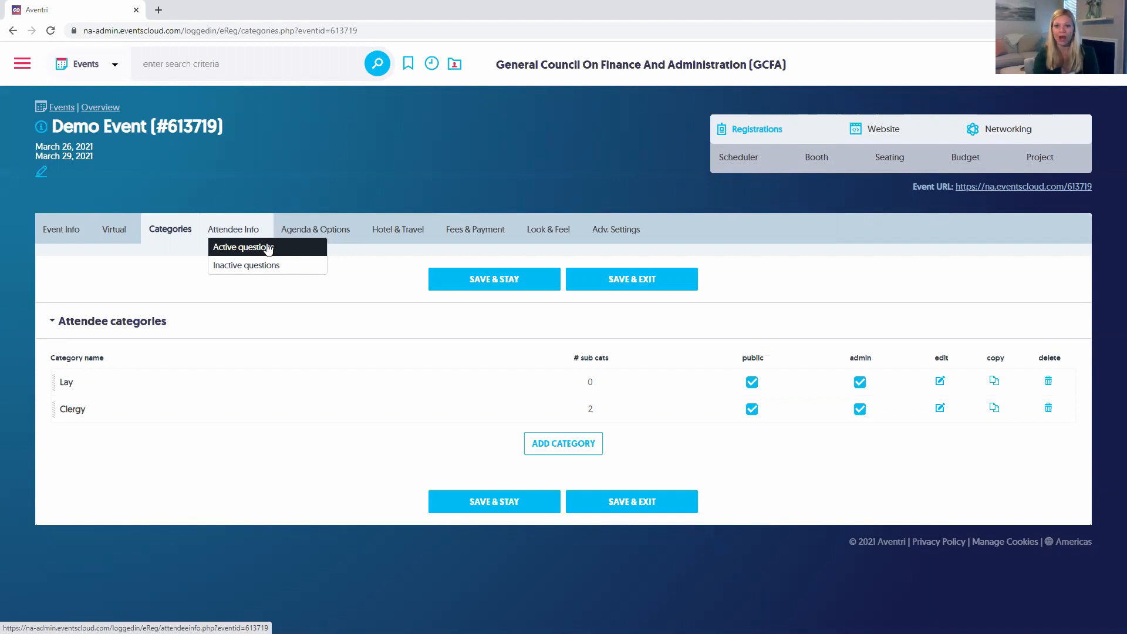
{"action": "left_click", "coordinate": [262, 248]}
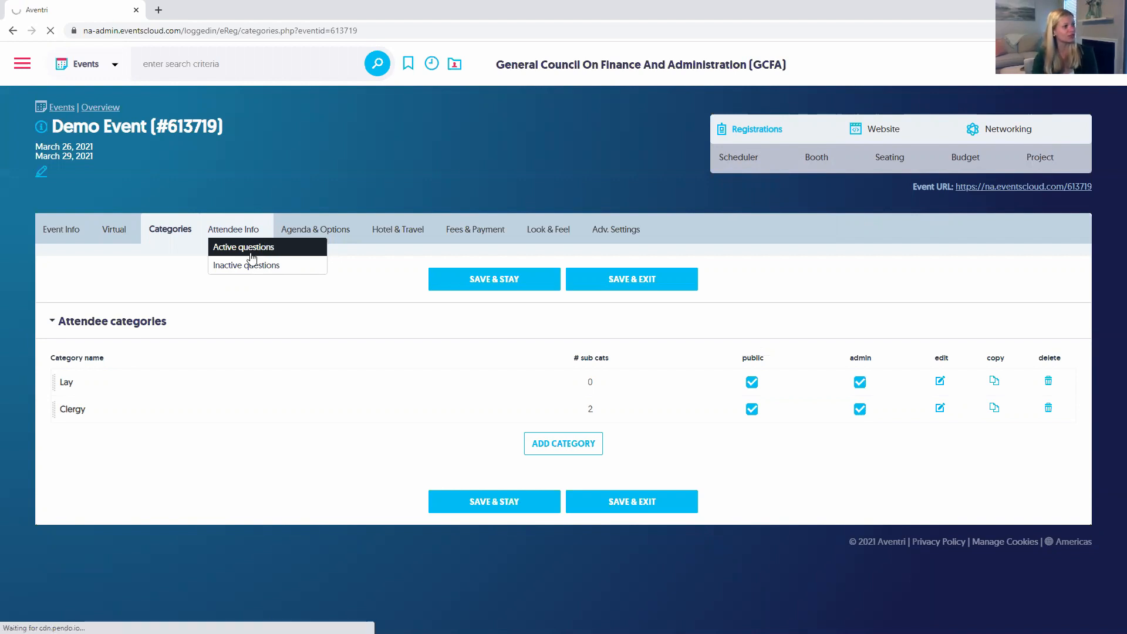
{"action": "left_click", "coordinate": [284, 249]}
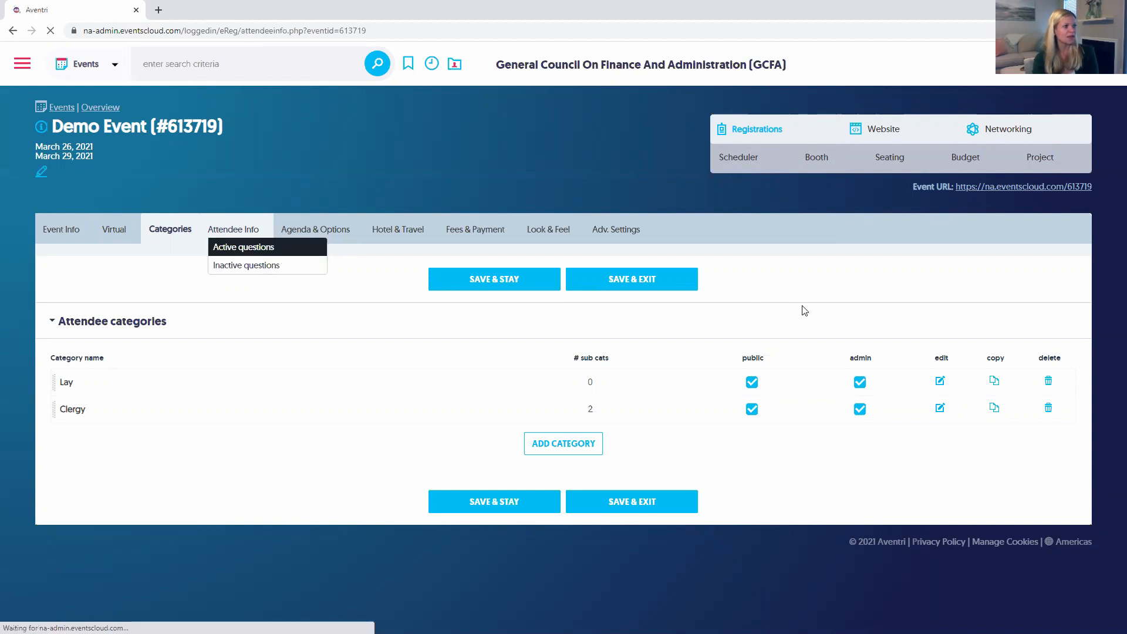
{"action": "scroll", "coordinate": [814, 405], "scroll_direction": "down", "scroll_amount": 1}
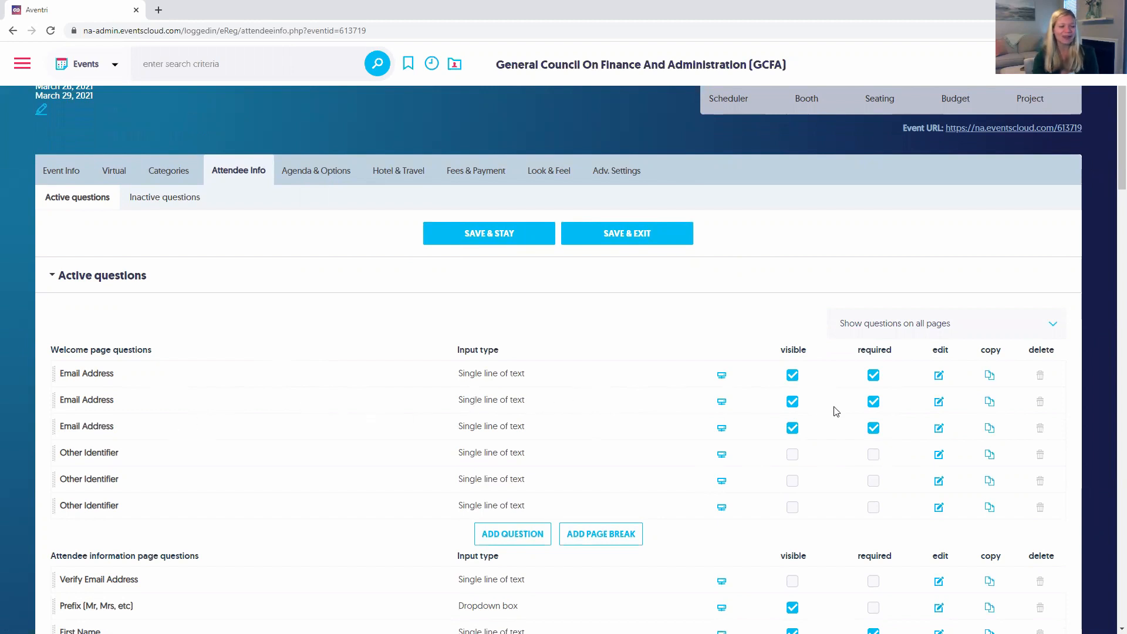
{"action": "left_click", "coordinate": [793, 401]}
{"action": "left_click", "coordinate": [792, 428]}
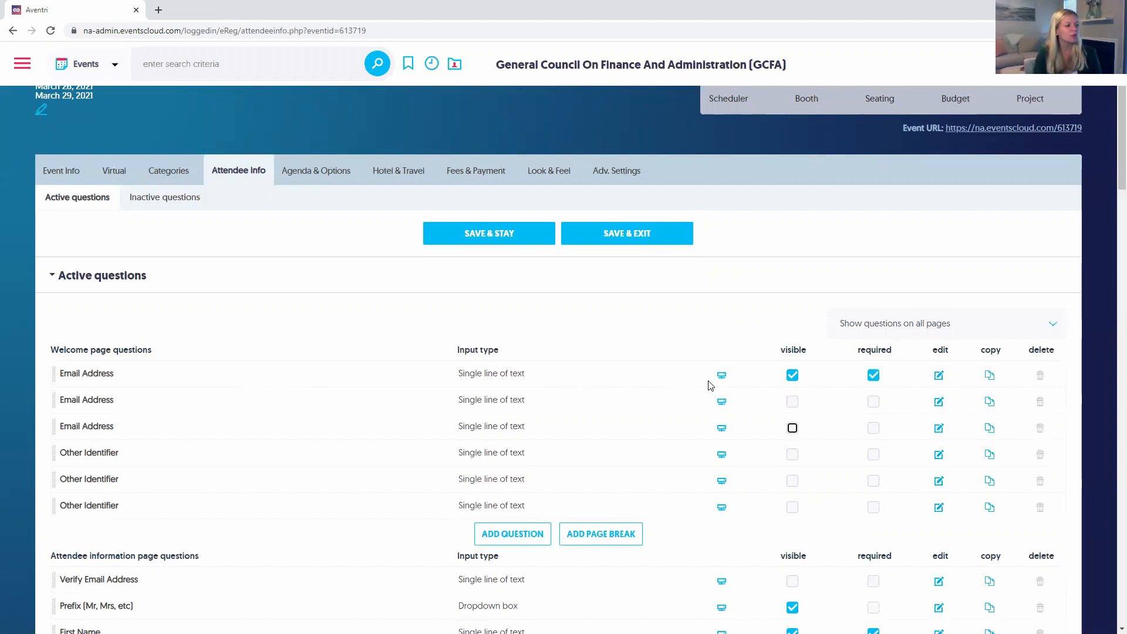
Open the Church Name attendee information question for editing and examine the available input types, cancelling without choosing a different one
{"action": "scroll", "coordinate": [728, 408], "scroll_direction": "down", "scroll_amount": 2}
{"action": "scroll", "coordinate": [378, 461], "scroll_direction": "down", "scroll_amount": 2}
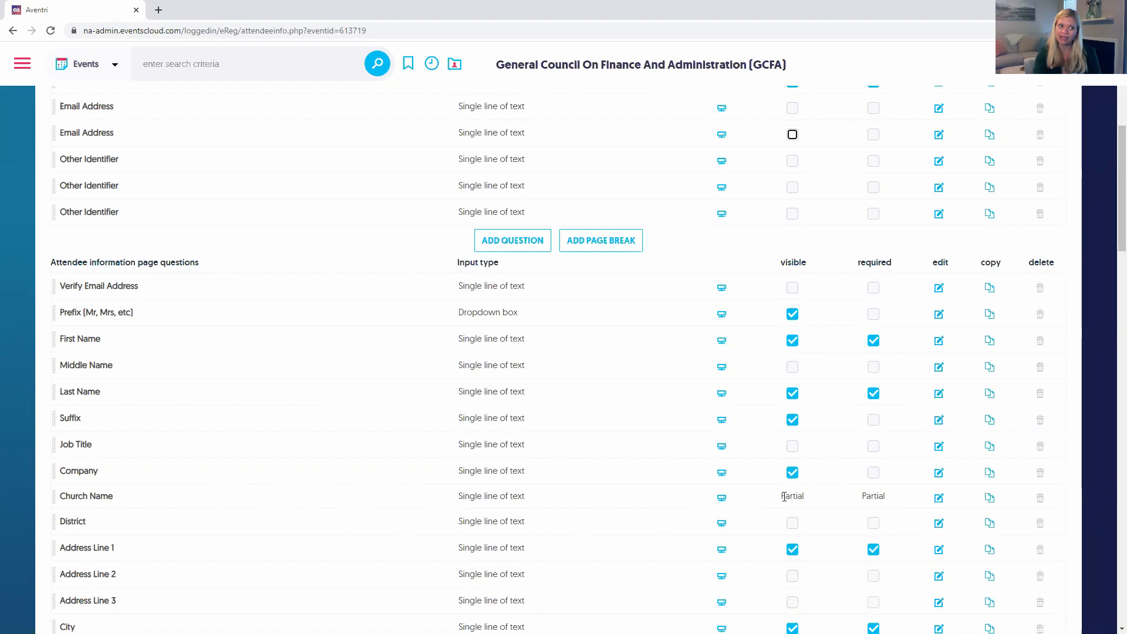
{"action": "left_click", "coordinate": [938, 501]}
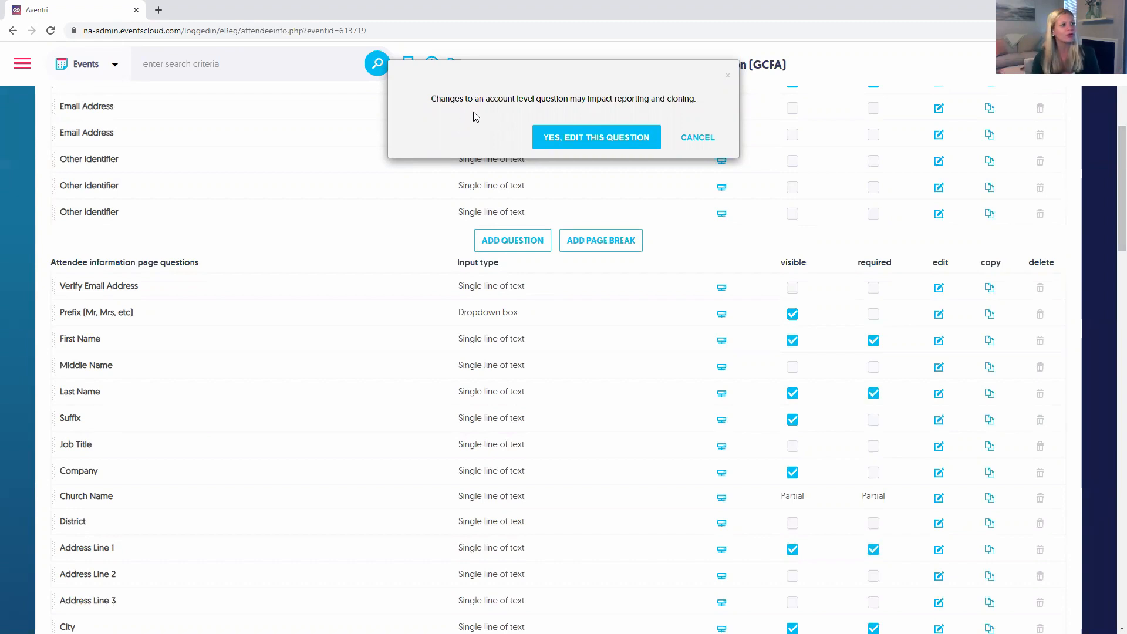
{"action": "left_click", "coordinate": [582, 135]}
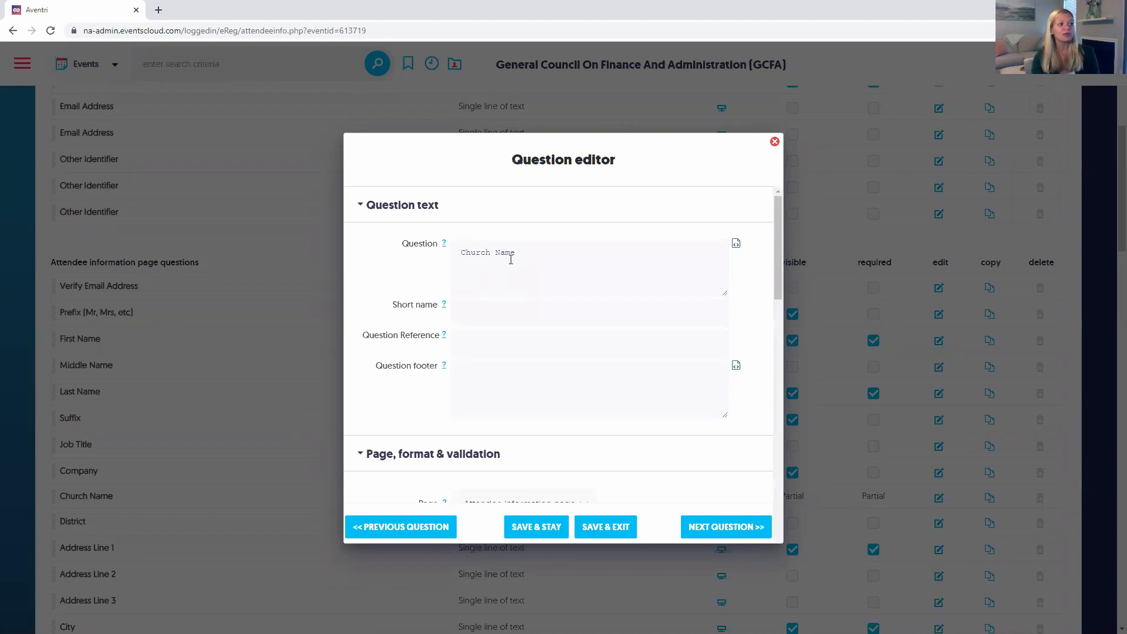
{"action": "scroll", "coordinate": [604, 273], "scroll_direction": "down", "scroll_amount": 1}
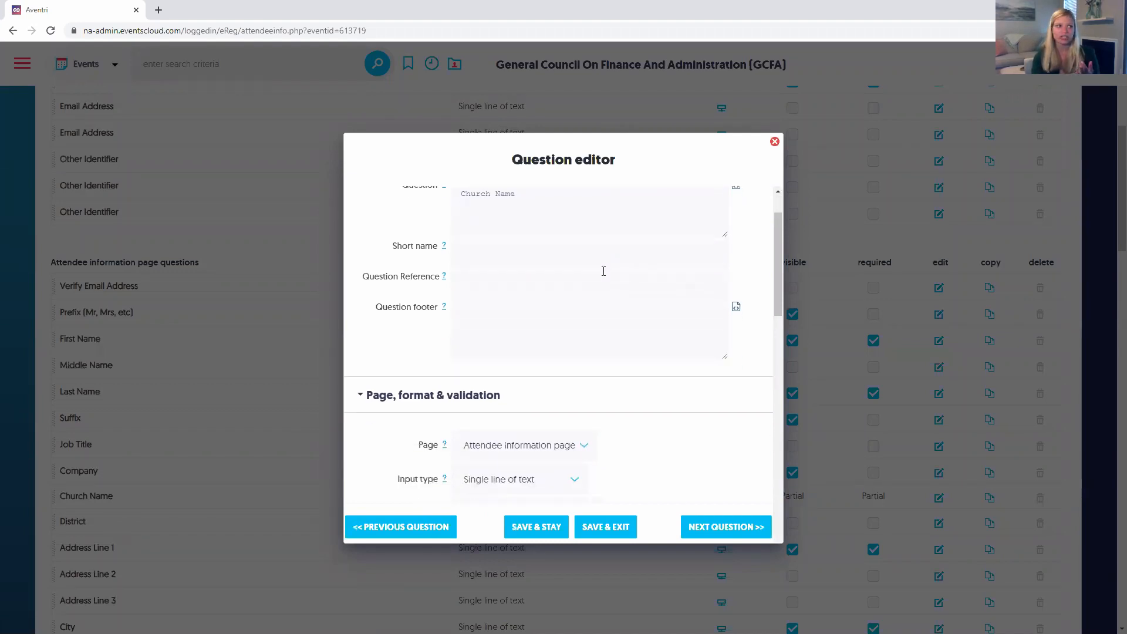
{"action": "scroll", "coordinate": [606, 271], "scroll_direction": "down", "scroll_amount": 2}
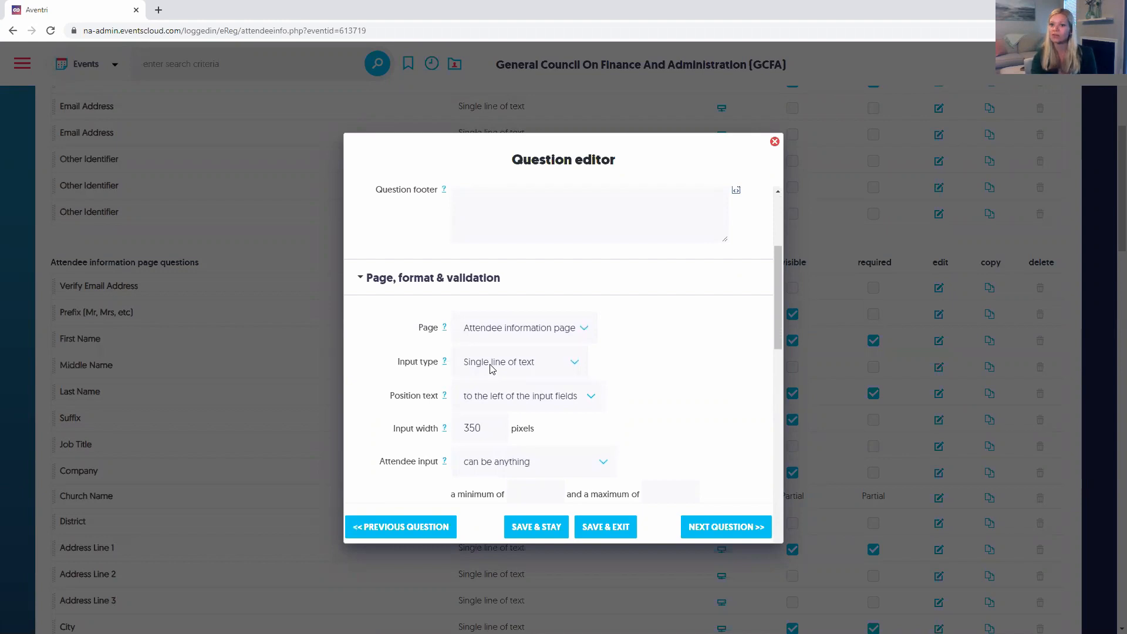
{"action": "left_click", "coordinate": [565, 370]}
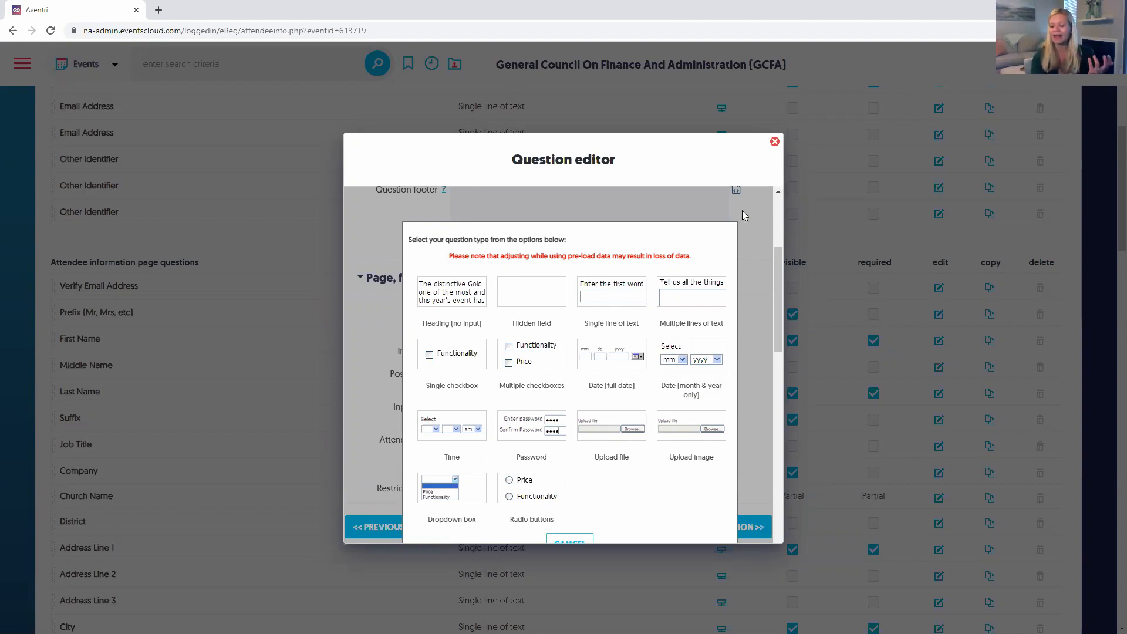
{"action": "scroll", "coordinate": [687, 423], "scroll_direction": "down", "scroll_amount": 1}
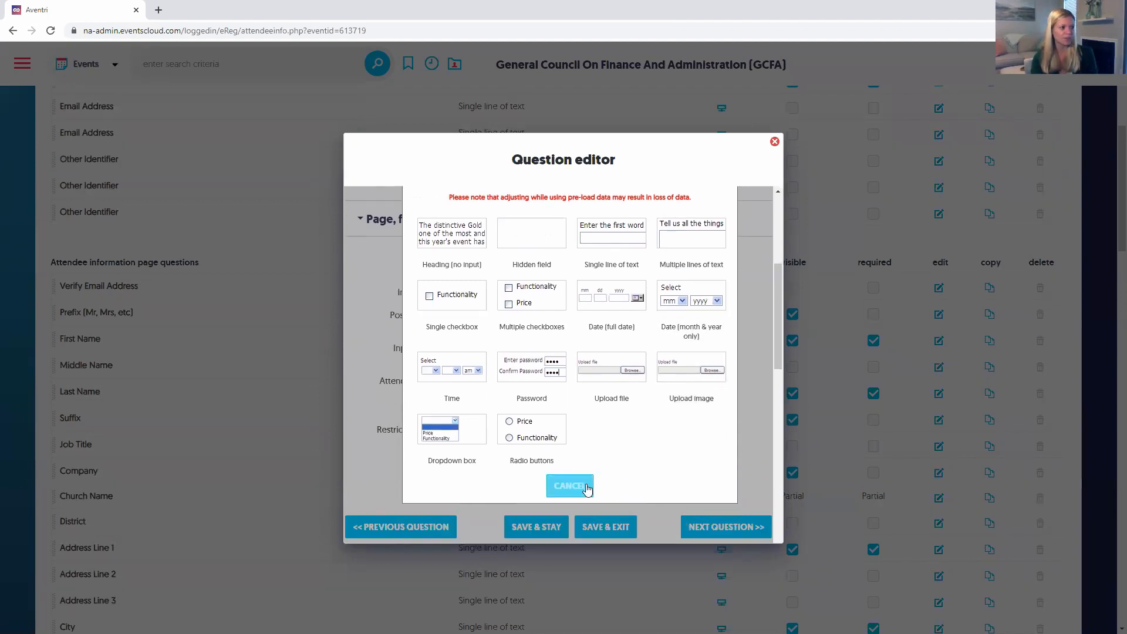
{"action": "left_click", "coordinate": [569, 485]}
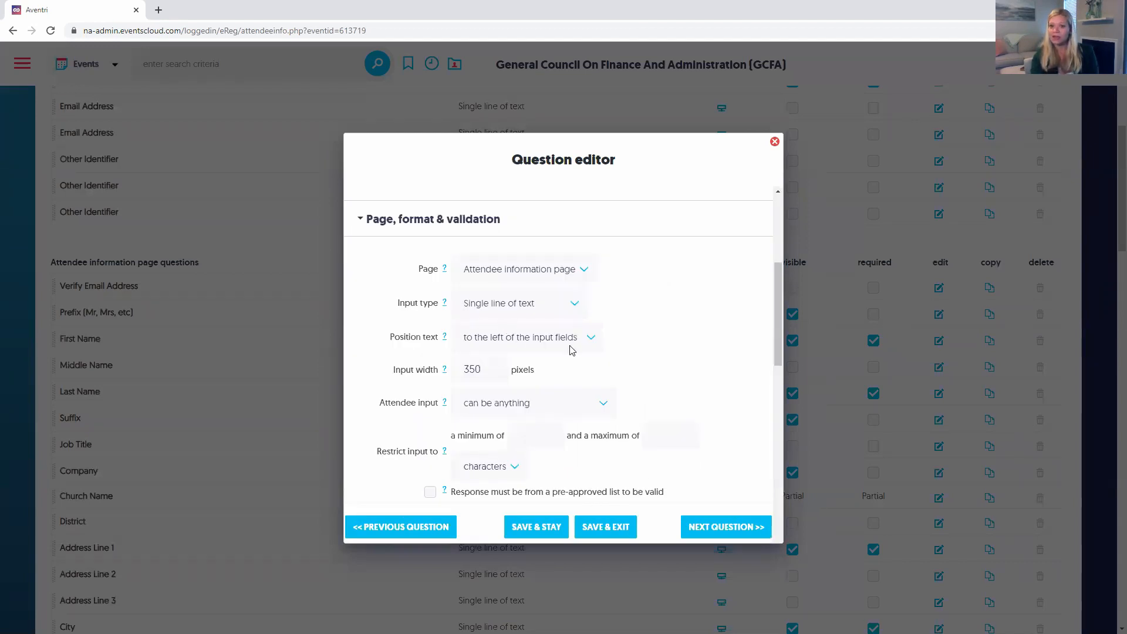
In the Church Name visibility settings, try making the question visible to Retired clergy, revert that, and save and close the editor
{"action": "scroll", "coordinate": [555, 356], "scroll_direction": "down", "scroll_amount": 2}
{"action": "scroll", "coordinate": [552, 357], "scroll_direction": "down", "scroll_amount": 3}
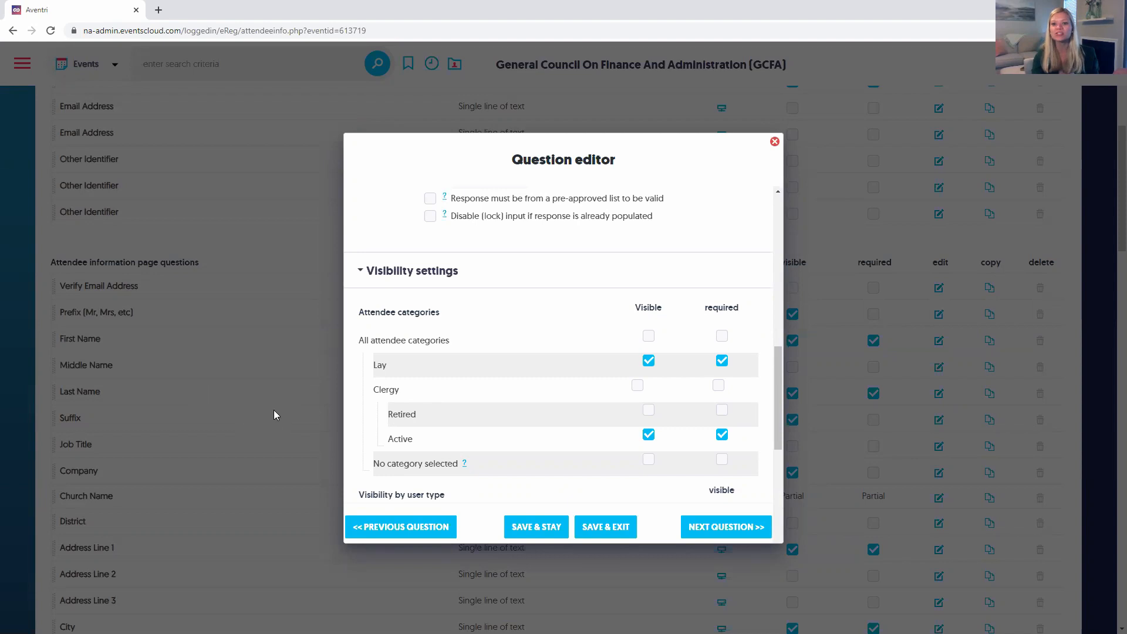
{"action": "left_click", "coordinate": [649, 417]}
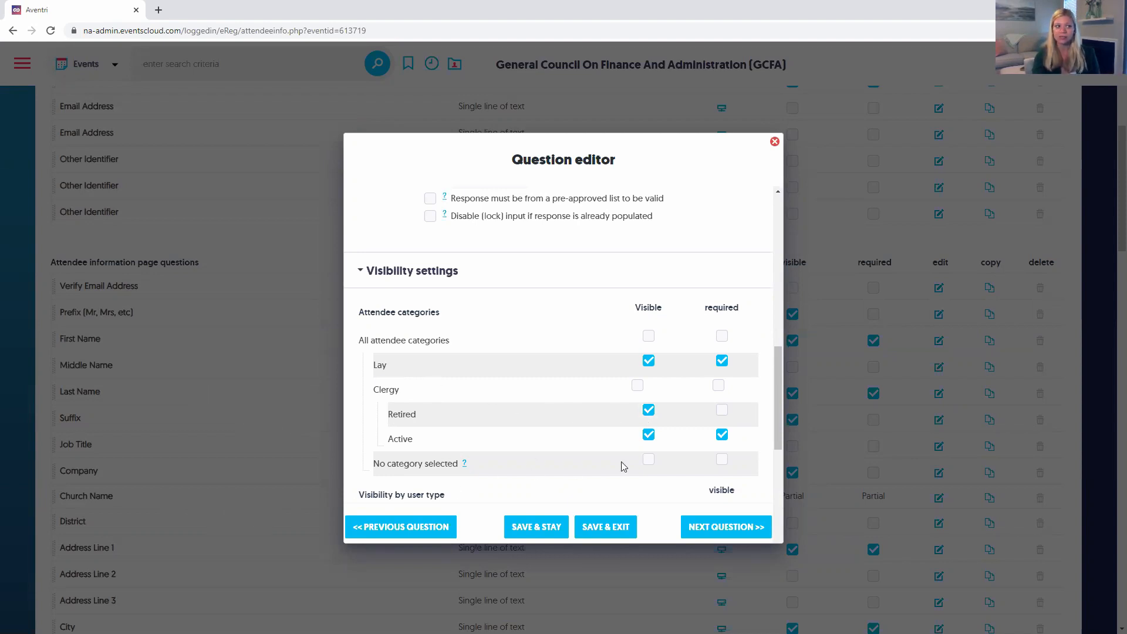
{"action": "left_click", "coordinate": [648, 411]}
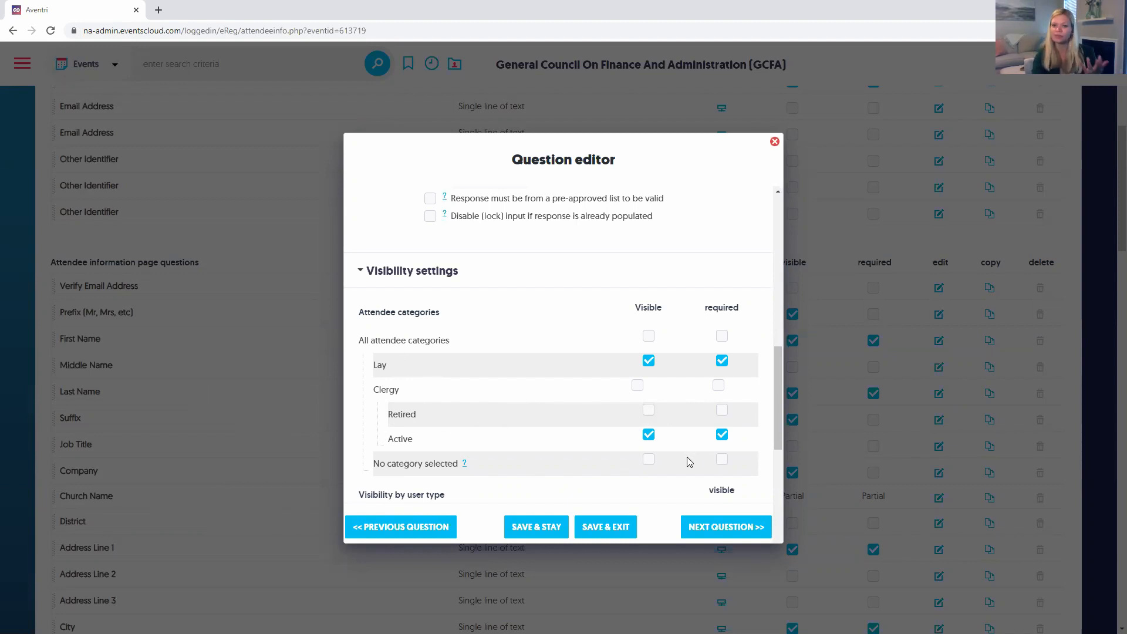
{"action": "scroll", "coordinate": [629, 484], "scroll_direction": "down", "scroll_amount": 1}
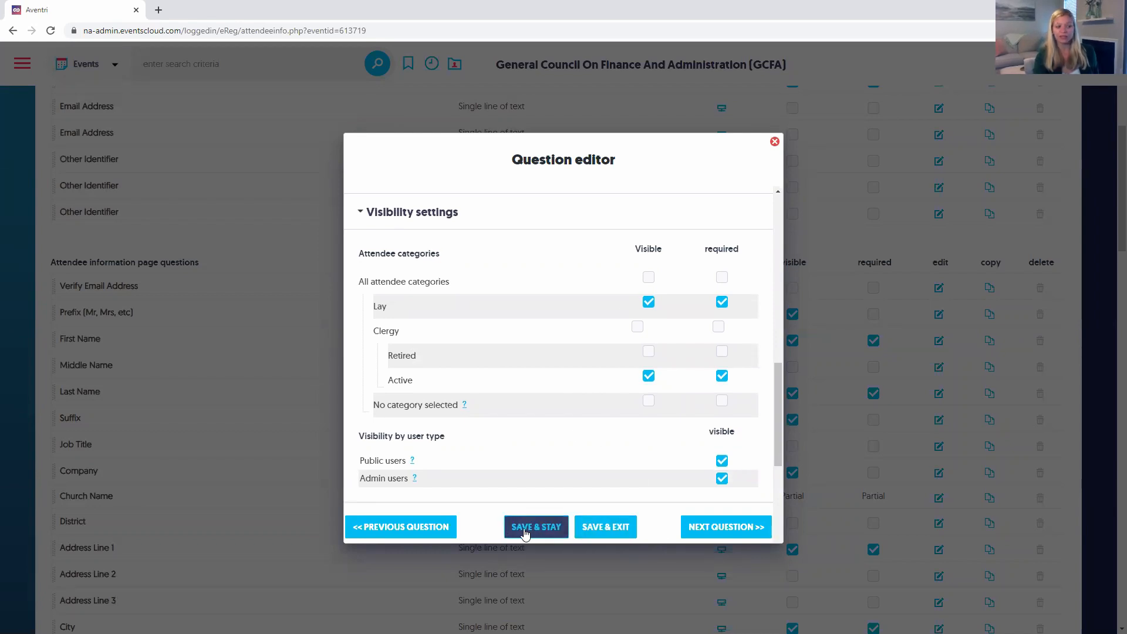
{"action": "left_click", "coordinate": [604, 523]}
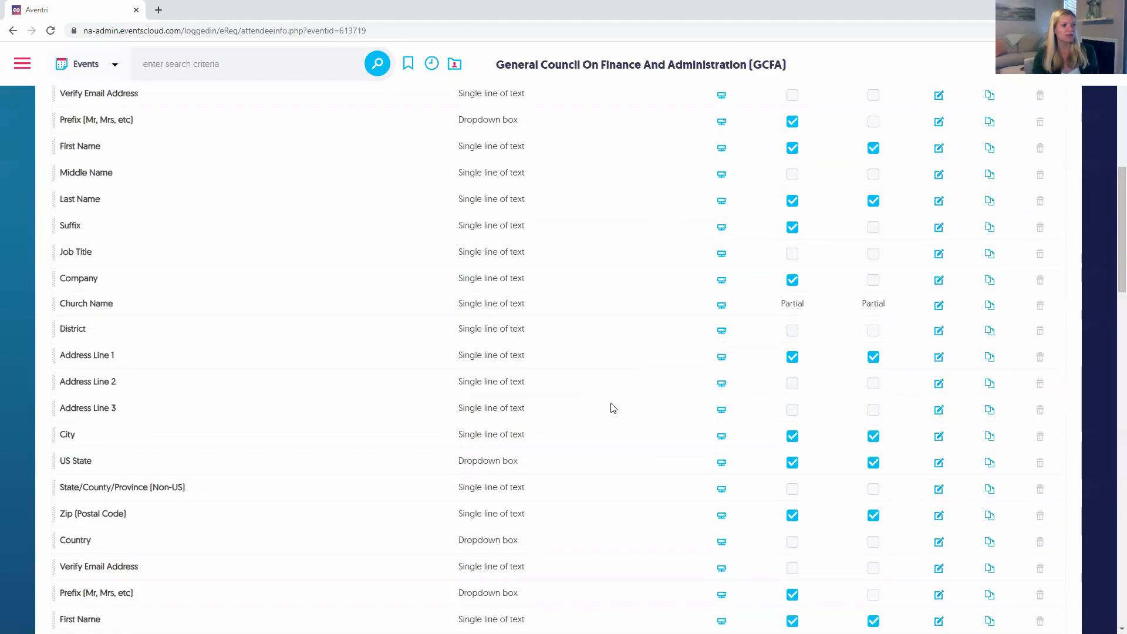
Examine the radio button options of the last Allergies/Dietary Restrictions question, and close its question editor
{"action": "scroll", "coordinate": [612, 407], "scroll_direction": "down", "scroll_amount": 4}
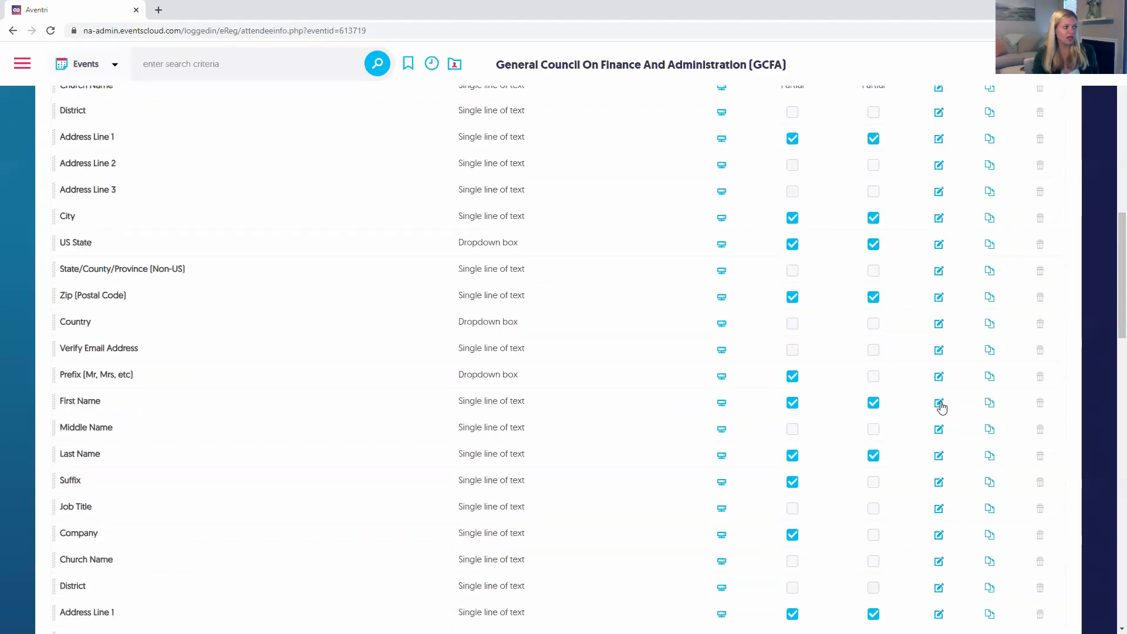
{"action": "scroll", "coordinate": [937, 423], "scroll_direction": "down", "scroll_amount": 7}
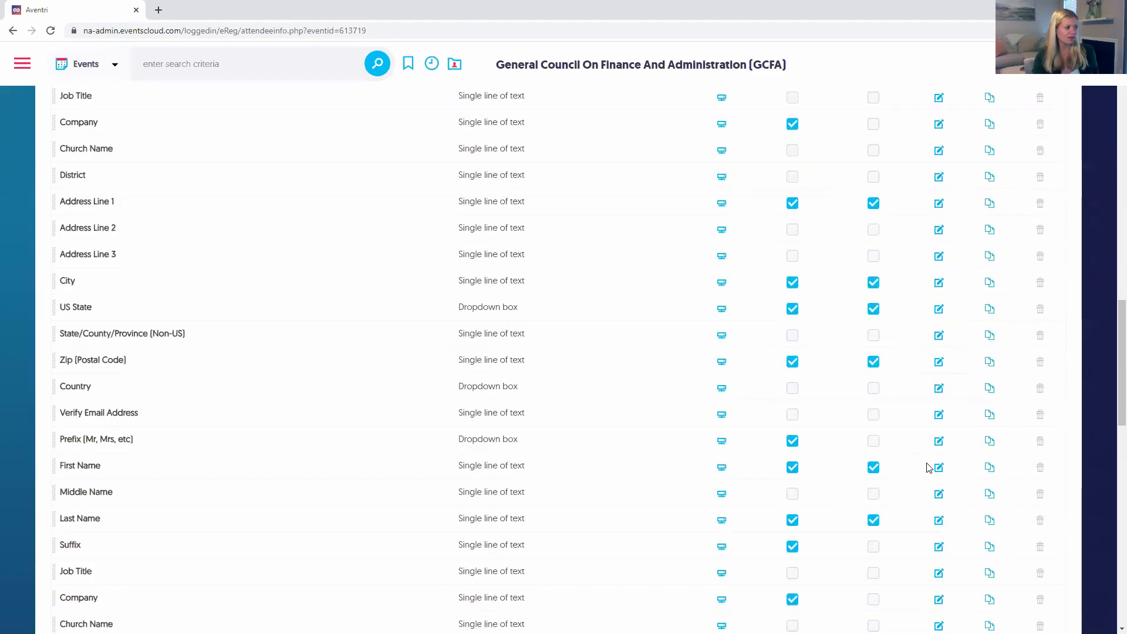
{"action": "scroll", "coordinate": [928, 467], "scroll_direction": "down", "scroll_amount": 13}
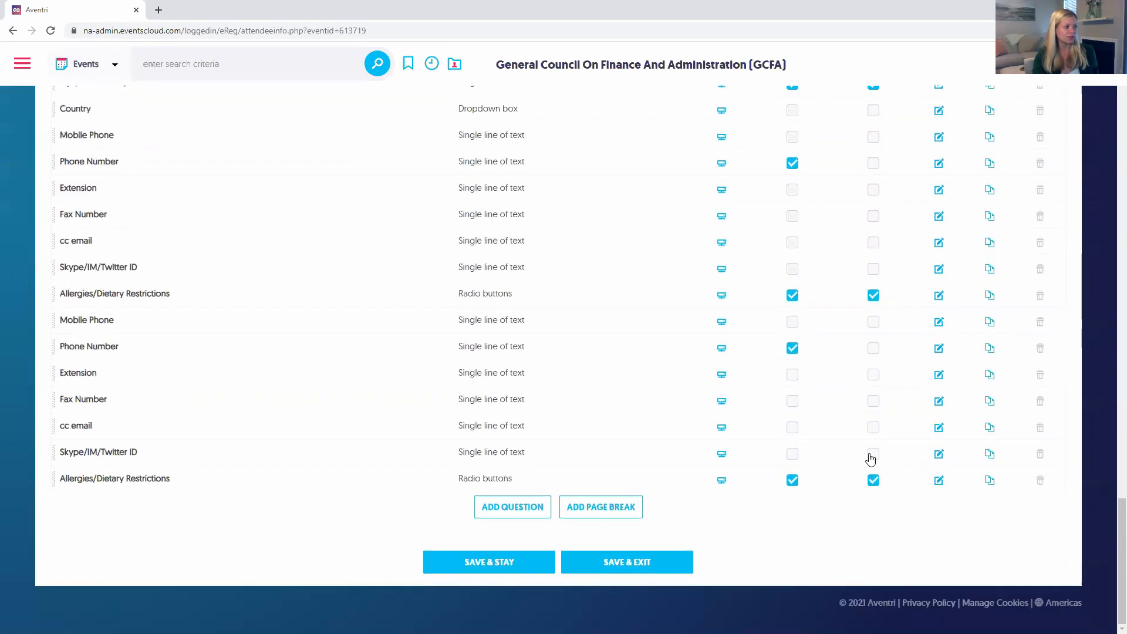
{"action": "left_click", "coordinate": [940, 480]}
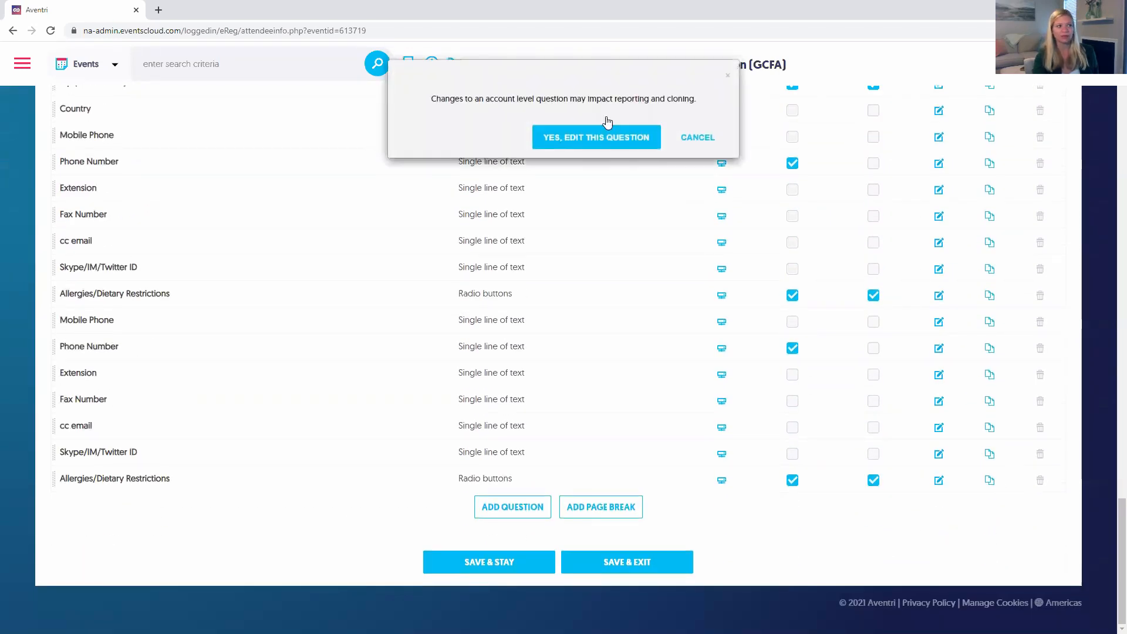
{"action": "left_click", "coordinate": [594, 140]}
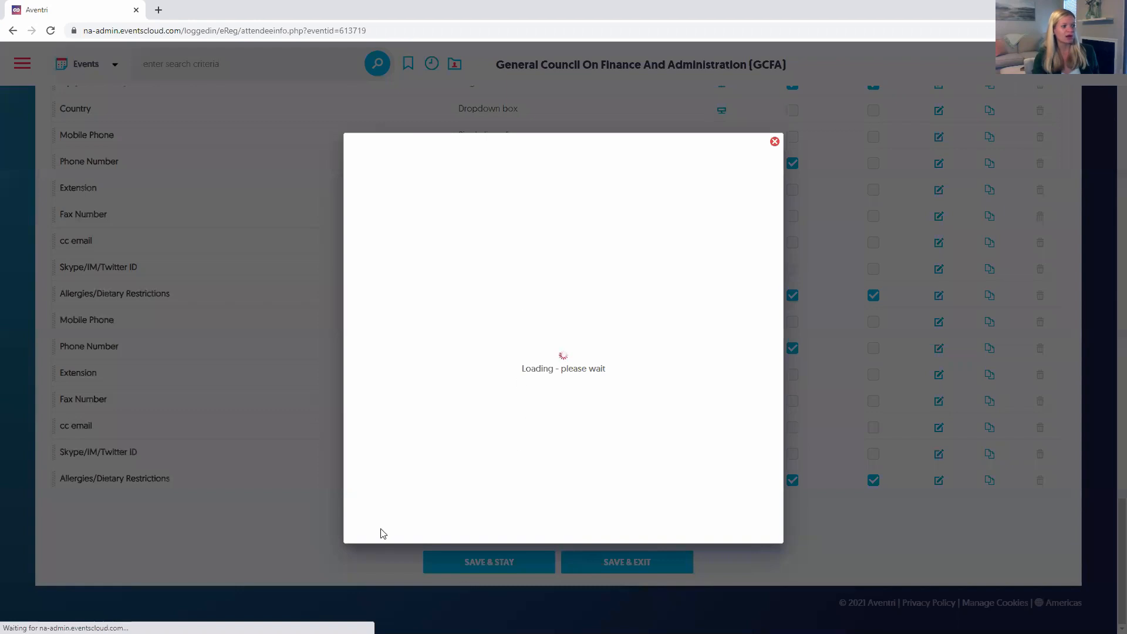
{"action": "scroll", "coordinate": [520, 319], "scroll_direction": "down", "scroll_amount": 4}
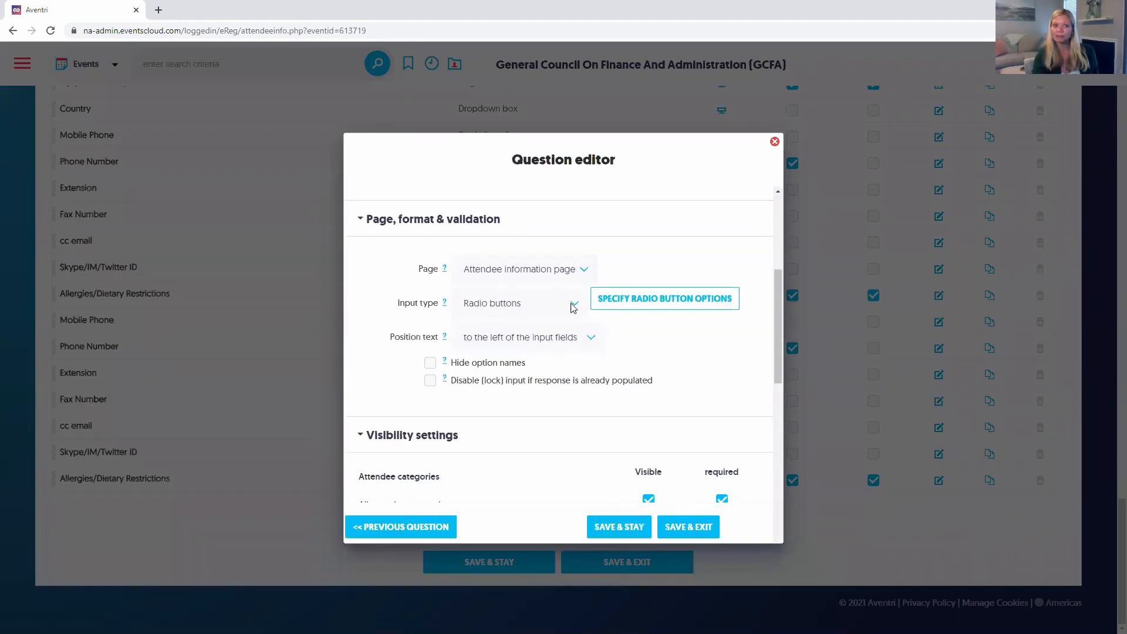
{"action": "left_click", "coordinate": [611, 300]}
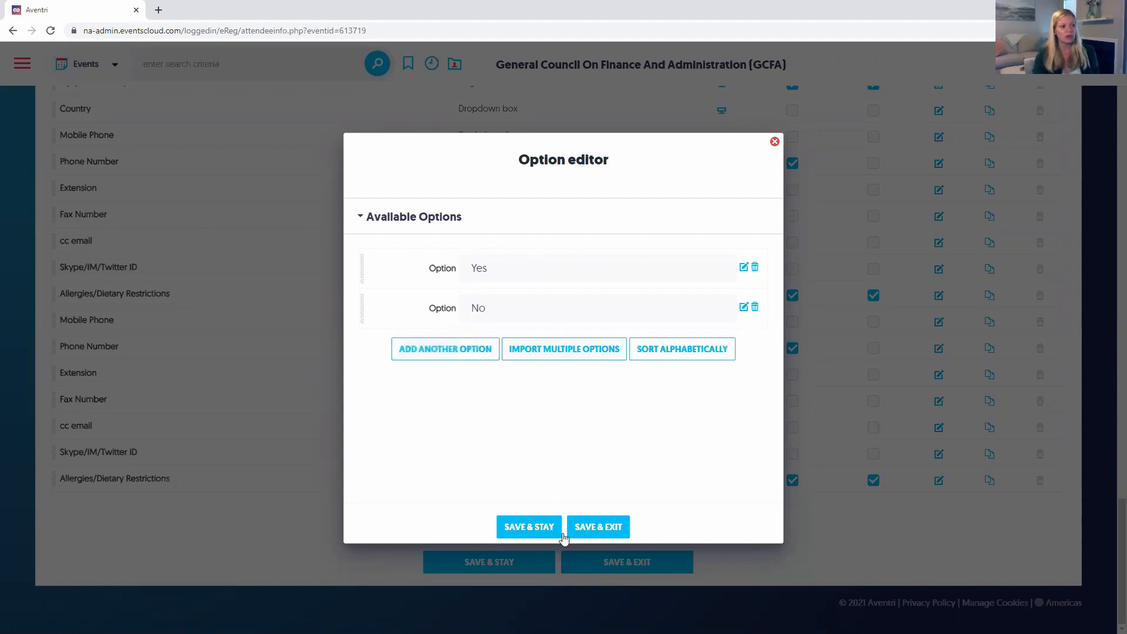
{"action": "left_click", "coordinate": [597, 525]}
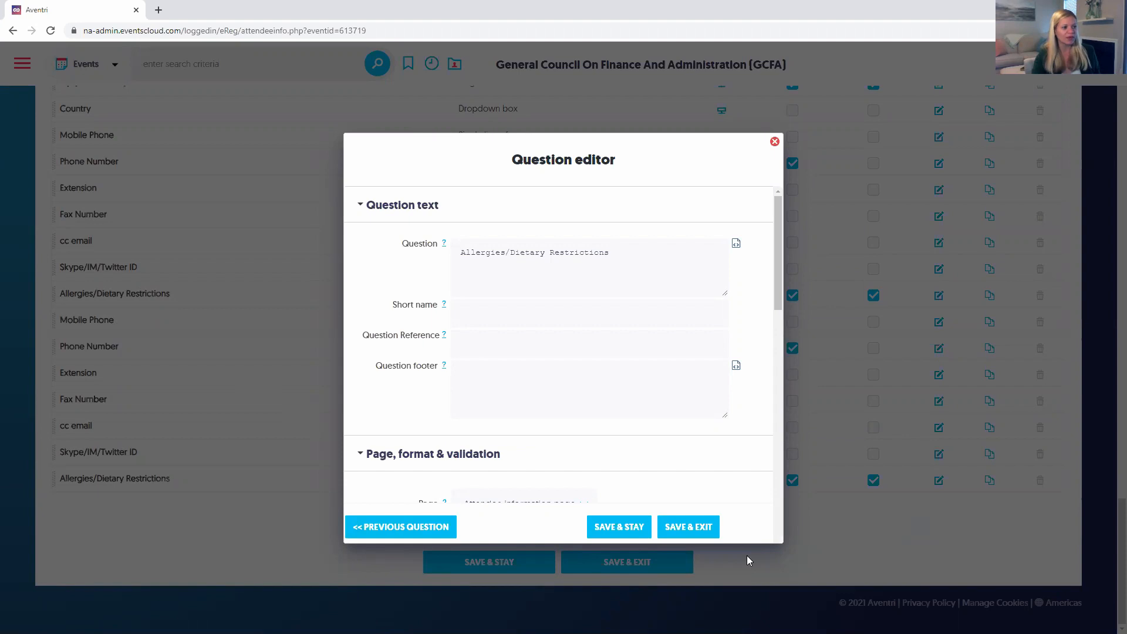
{"action": "left_click", "coordinate": [774, 141]}
Go to the event's agenda and sessions page
{"action": "scroll", "coordinate": [999, 317], "scroll_direction": "up", "scroll_amount": 5}
{"action": "scroll", "coordinate": [1111, 397], "scroll_direction": "up", "scroll_amount": 15}
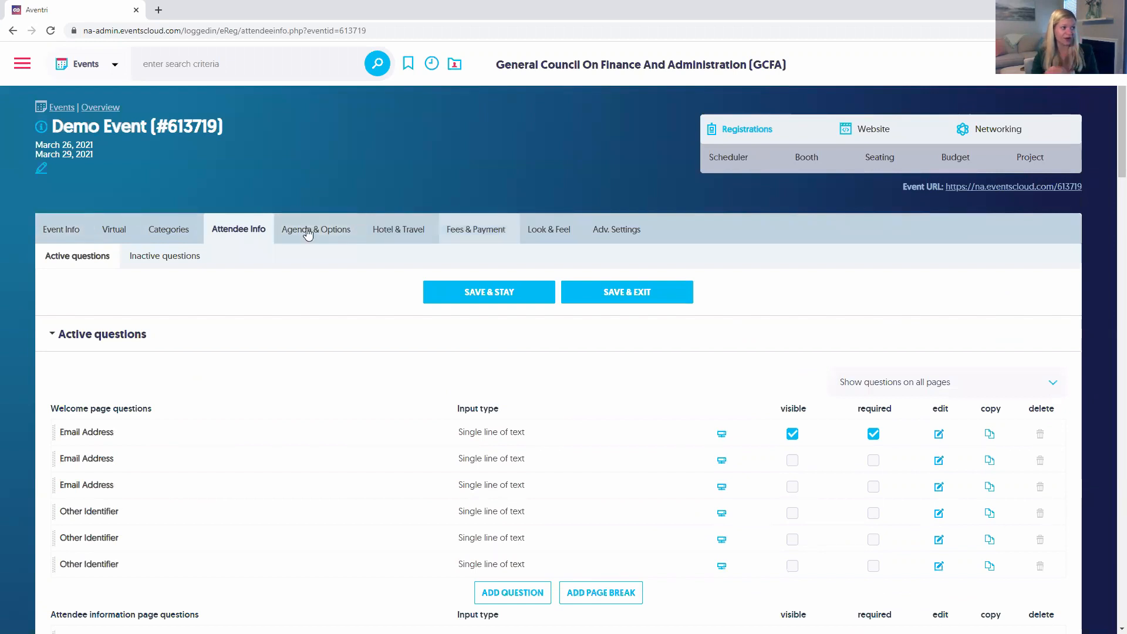
{"action": "mouse_move", "coordinate": [315, 231]}
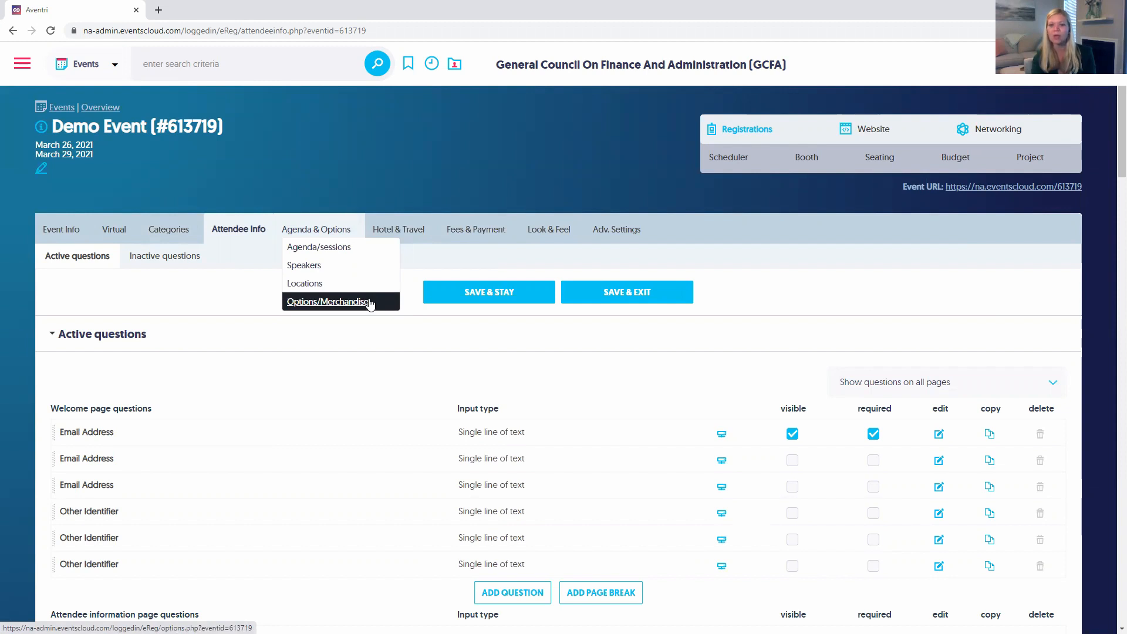
{"action": "left_click", "coordinate": [371, 257]}
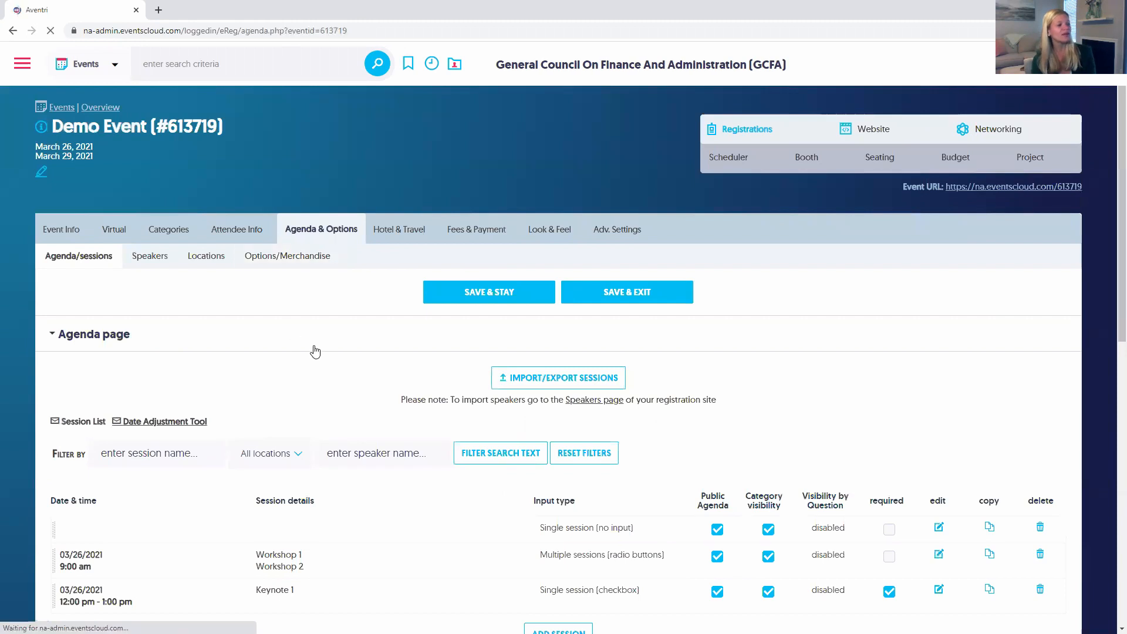
Open the Keynote 1 session for editing, set its location to Room 2 and choose Plenary as the session type
{"action": "scroll", "coordinate": [286, 493], "scroll_direction": "down", "scroll_amount": 1}
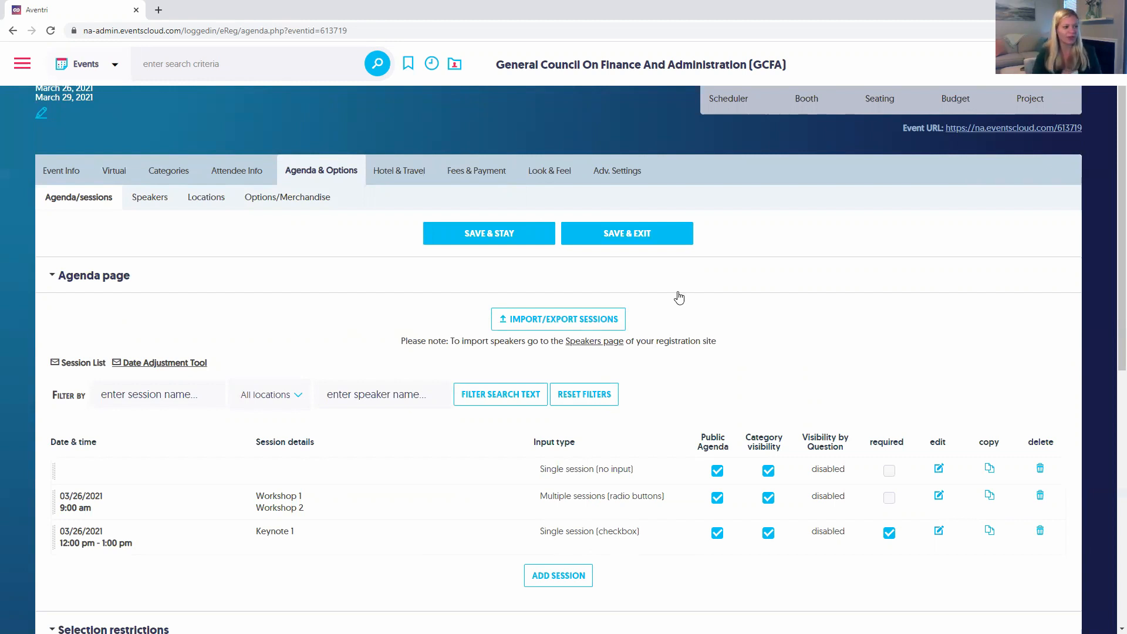
{"action": "left_click", "coordinate": [939, 531]}
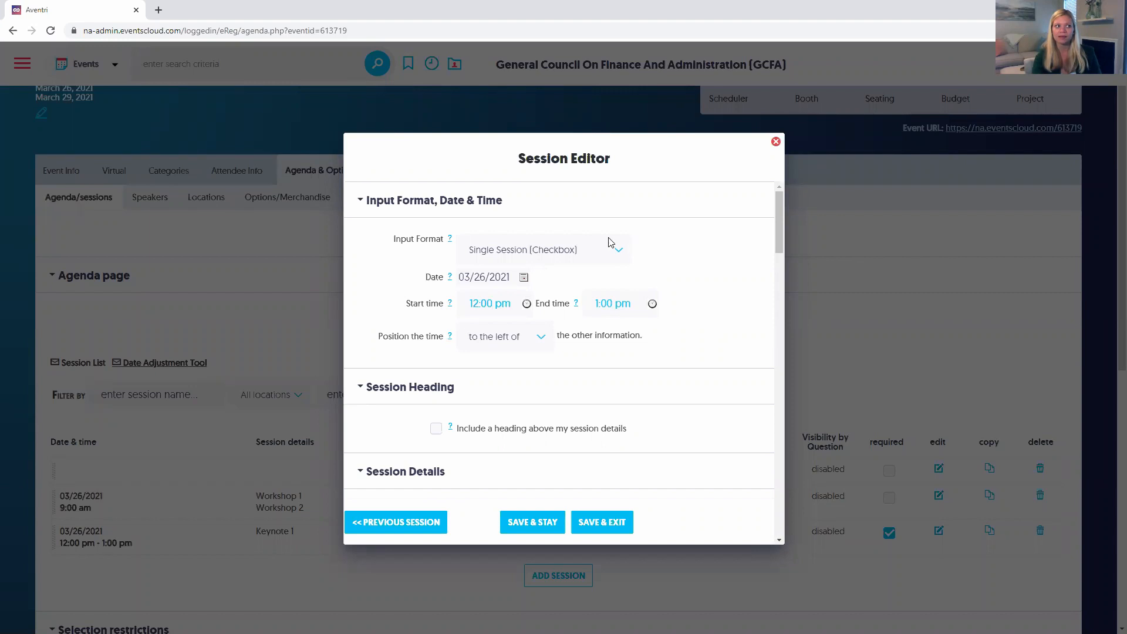
{"action": "scroll", "coordinate": [702, 281], "scroll_direction": "down", "scroll_amount": 3}
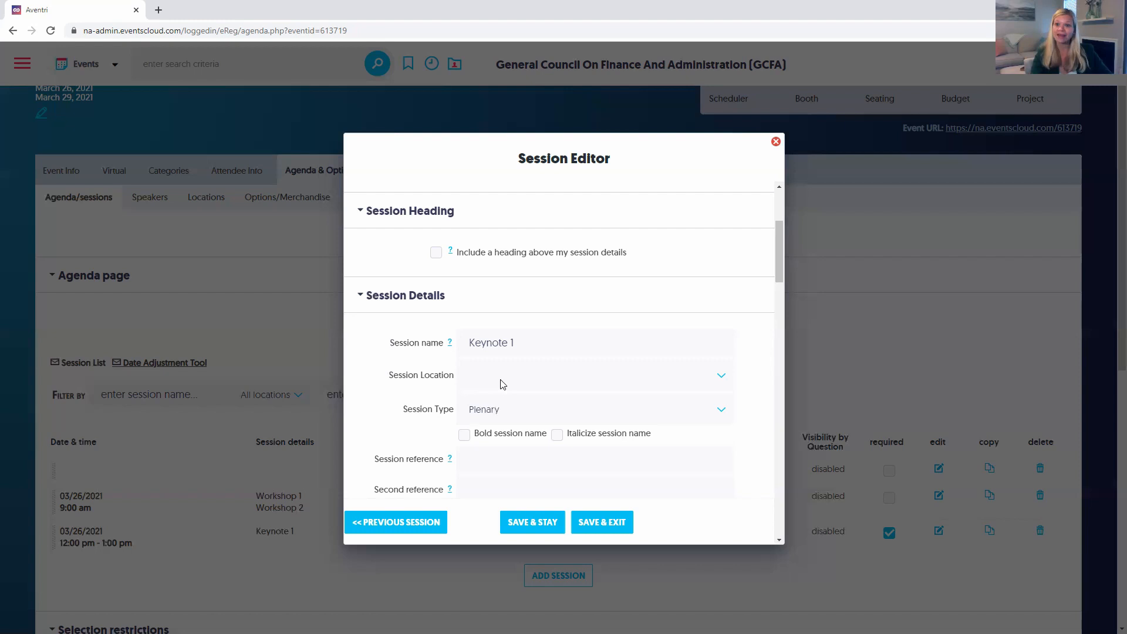
{"action": "left_click", "coordinate": [500, 381]}
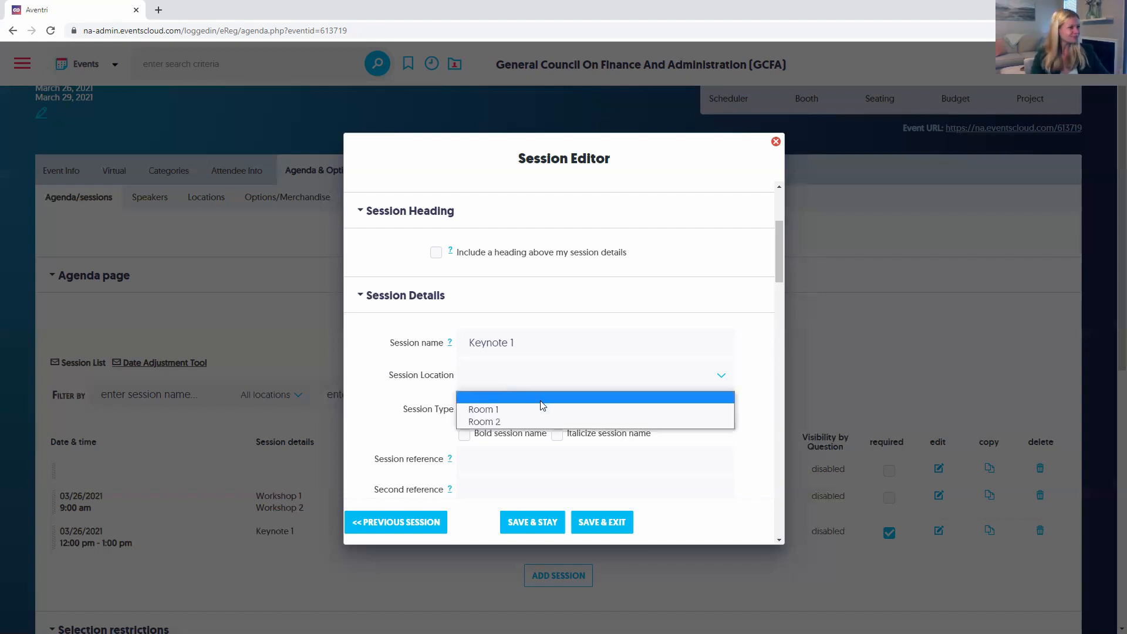
{"action": "left_click", "coordinate": [519, 423]}
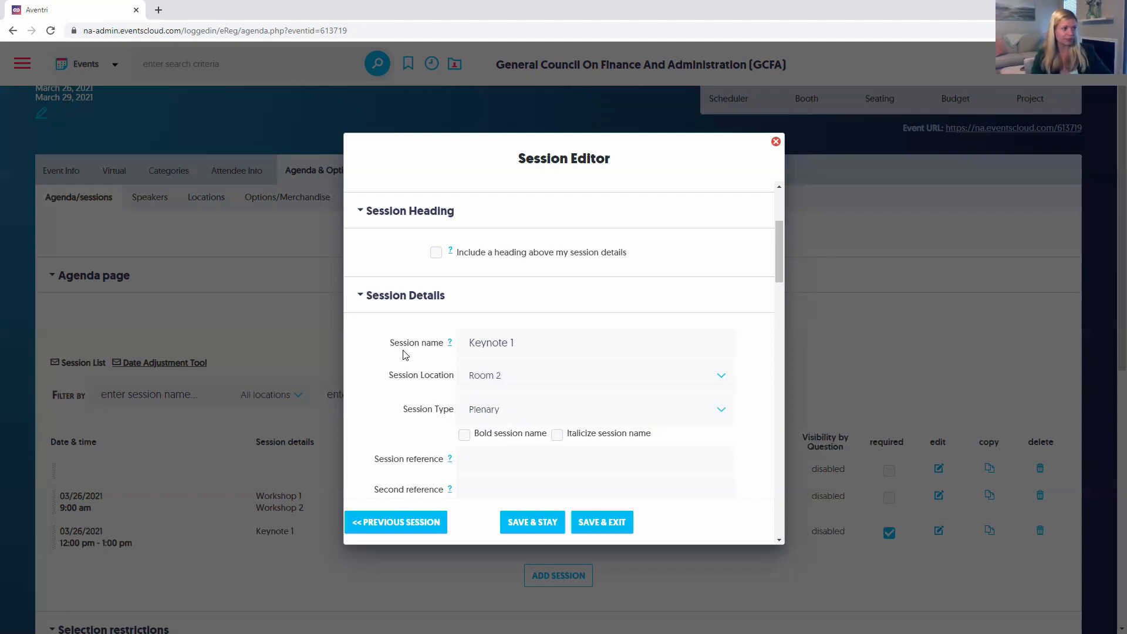
{"action": "scroll", "coordinate": [478, 360], "scroll_direction": "down", "scroll_amount": 2}
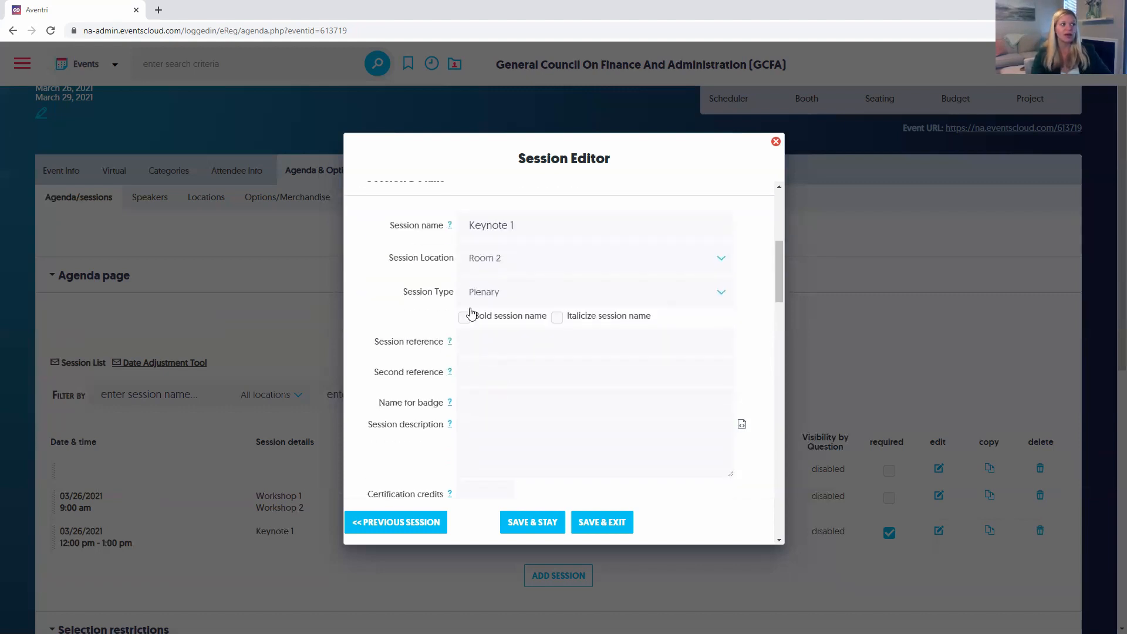
{"action": "left_click", "coordinate": [507, 301]}
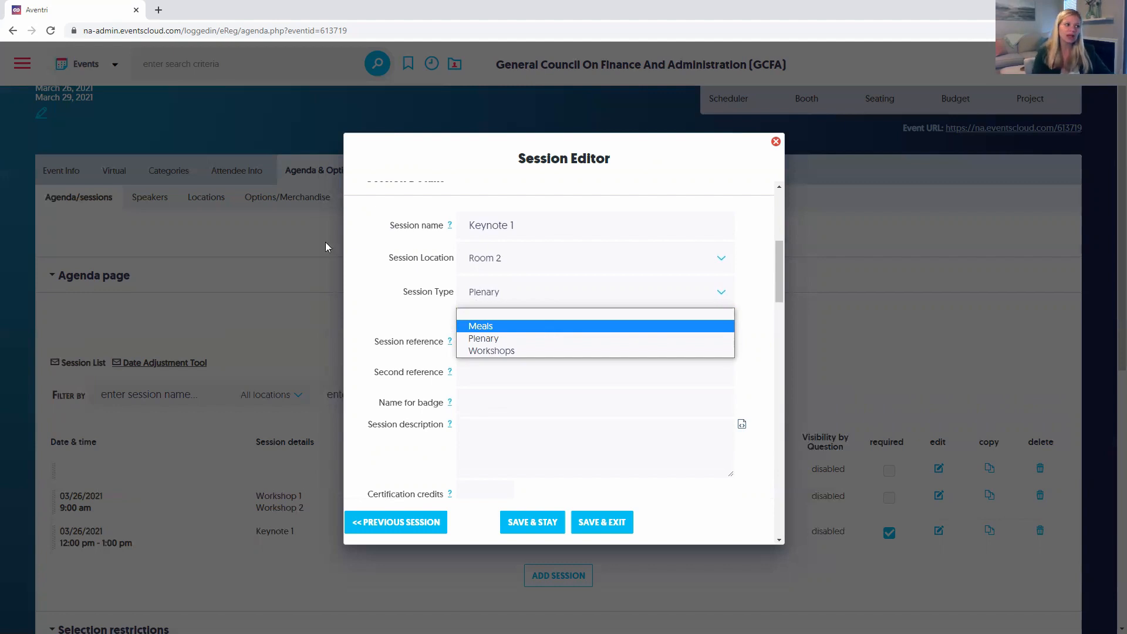
{"action": "left_click", "coordinate": [492, 340]}
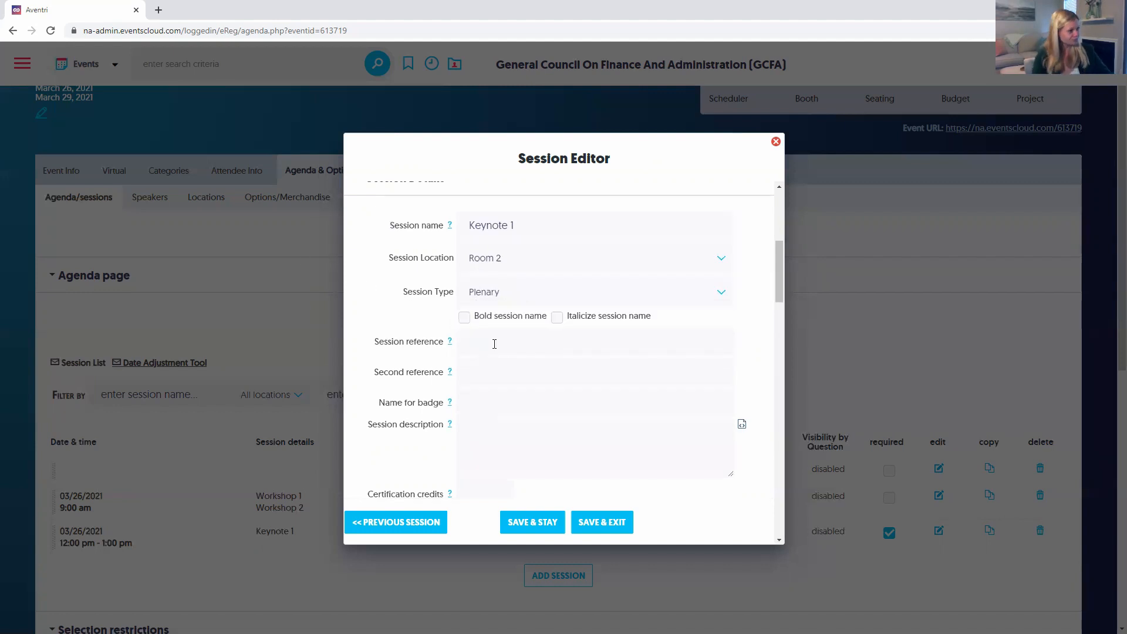
Limit Keynote 1 to 75 maximum attendees and enter the sold out message "The capacity has been reached for this Keynote, join us for the next."
{"action": "scroll", "coordinate": [509, 346], "scroll_direction": "down", "scroll_amount": 3}
{"action": "scroll", "coordinate": [480, 365], "scroll_direction": "down", "scroll_amount": 2}
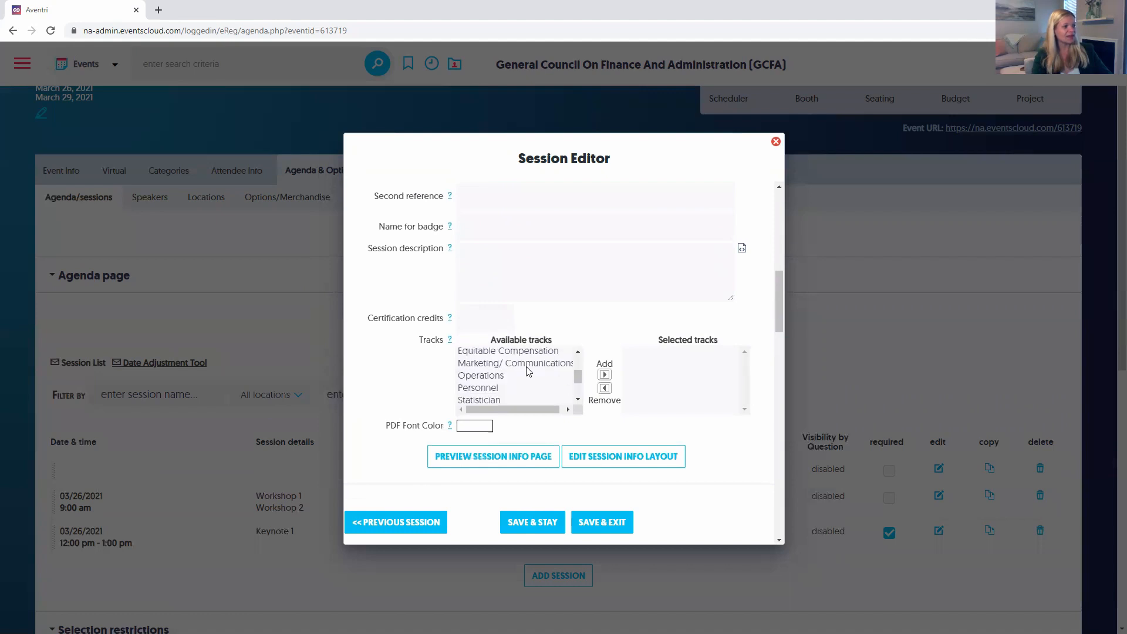
{"action": "scroll", "coordinate": [414, 416], "scroll_direction": "down", "scroll_amount": 1}
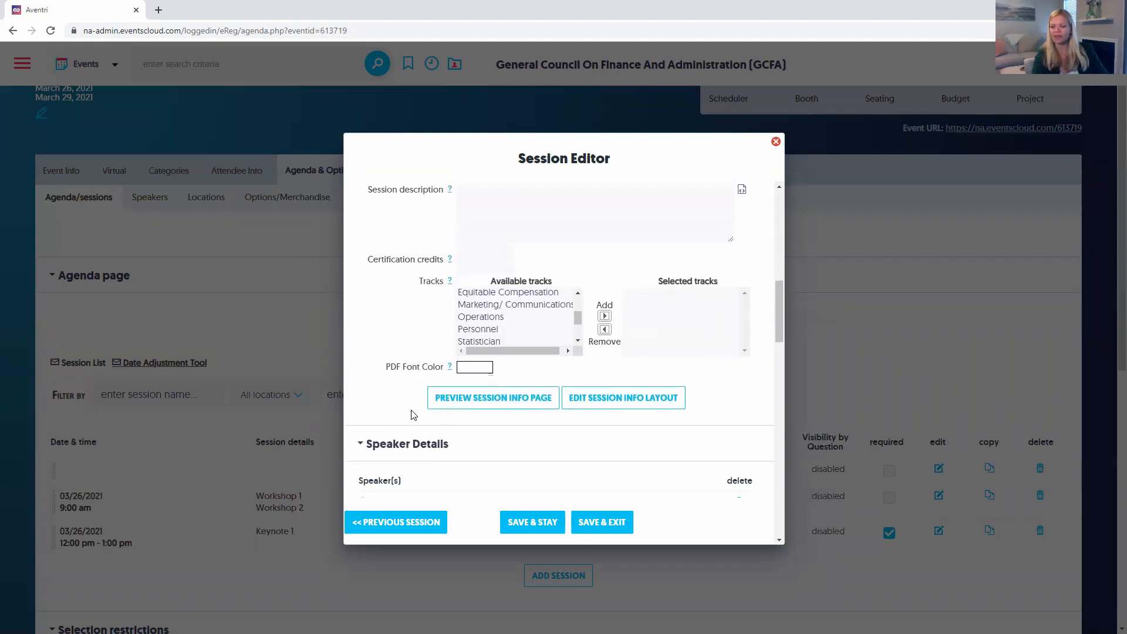
{"action": "scroll", "coordinate": [418, 405], "scroll_direction": "down", "scroll_amount": 1}
{"action": "scroll", "coordinate": [419, 404], "scroll_direction": "down", "scroll_amount": 1}
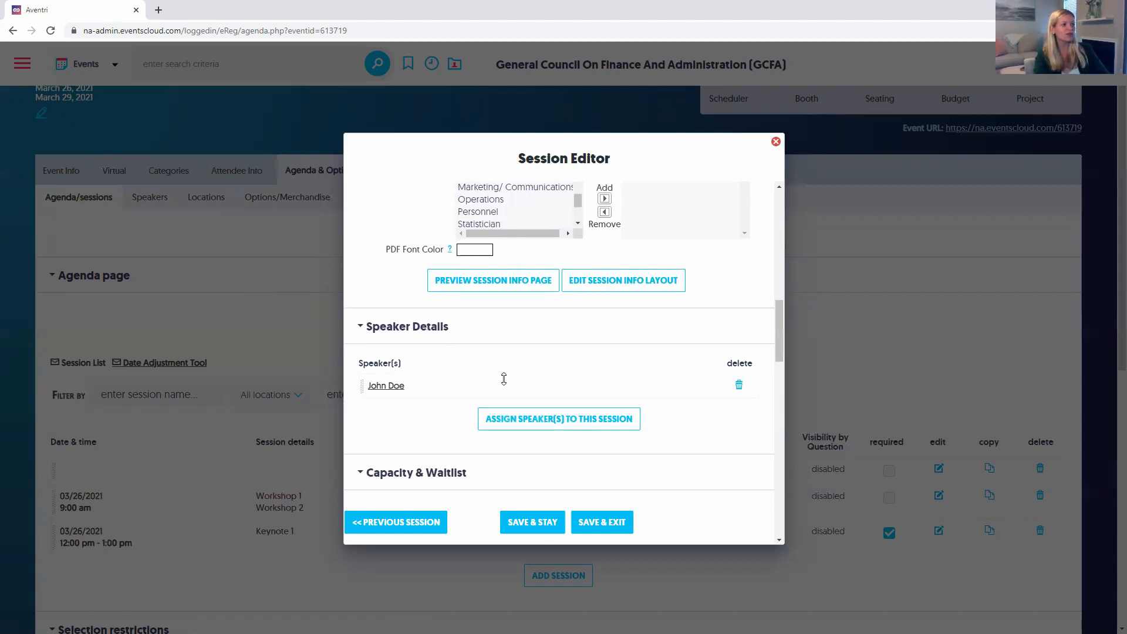
{"action": "scroll", "coordinate": [652, 447], "scroll_direction": "down", "scroll_amount": 3}
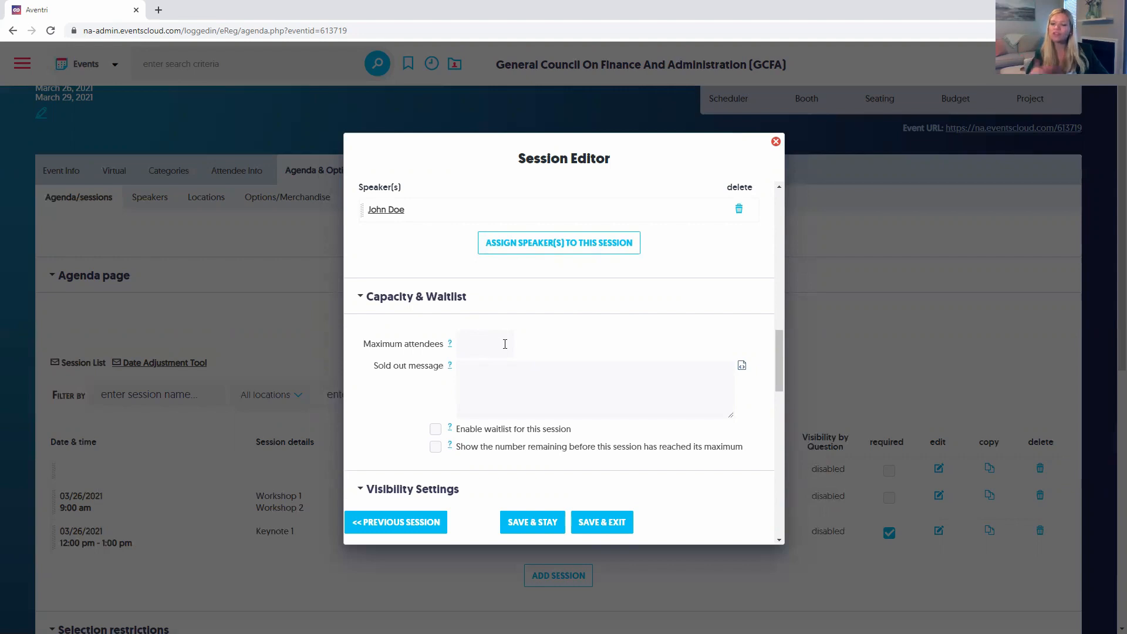
{"action": "left_click", "coordinate": [505, 344]}
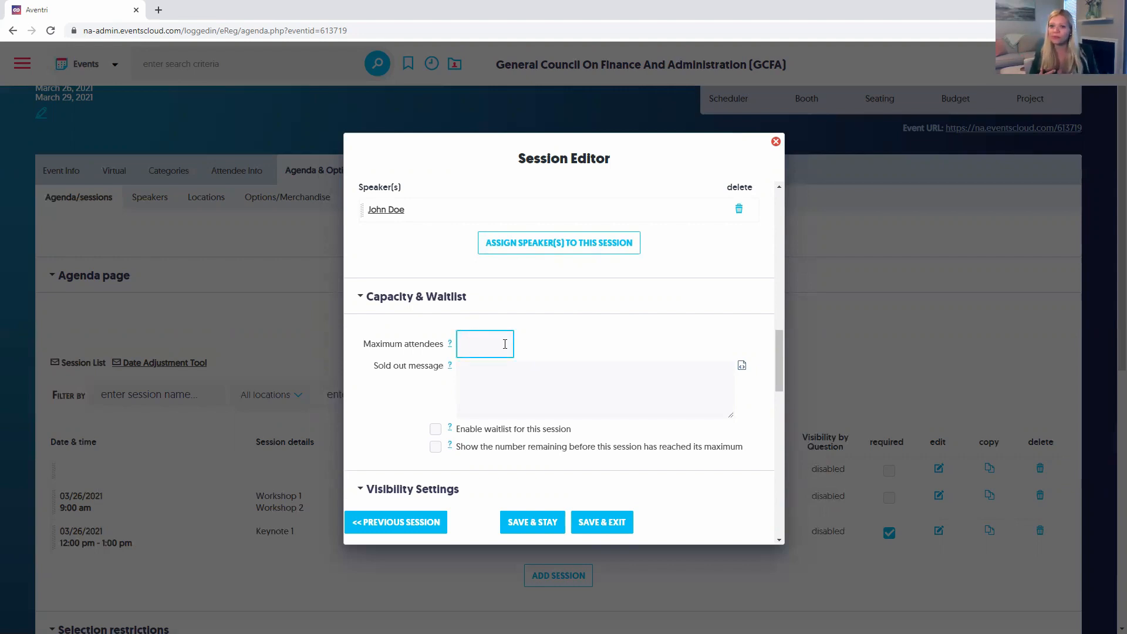
{"action": "type", "text": "75"}
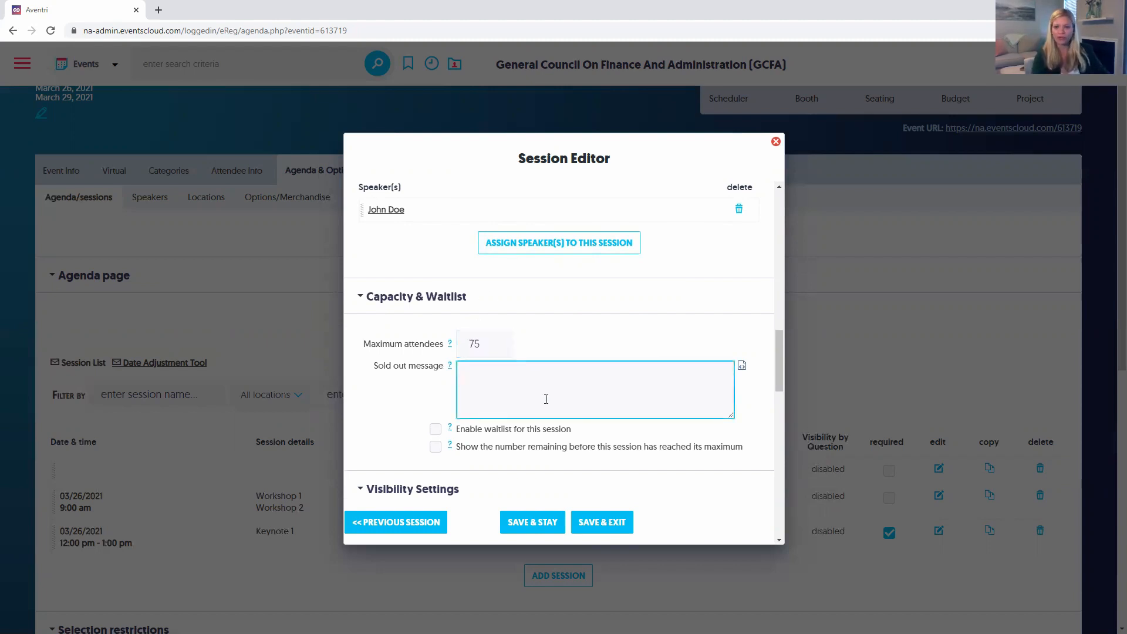
{"action": "type", "text": "The capacity has been reached for this Keynote, join us "}
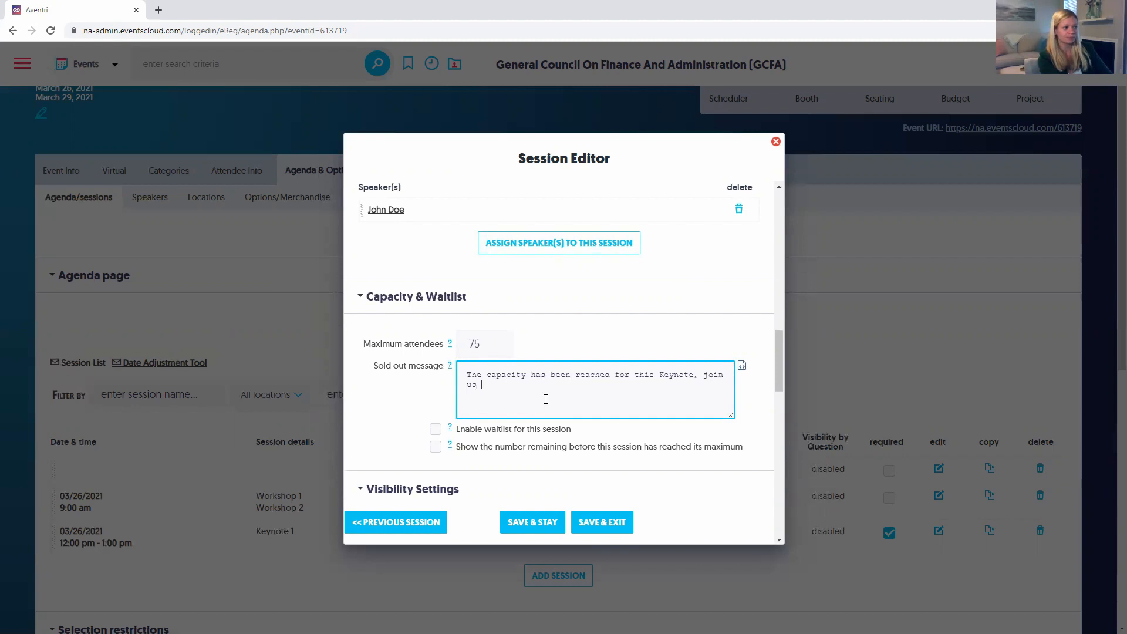
{"action": "type", "text": "for the next."}
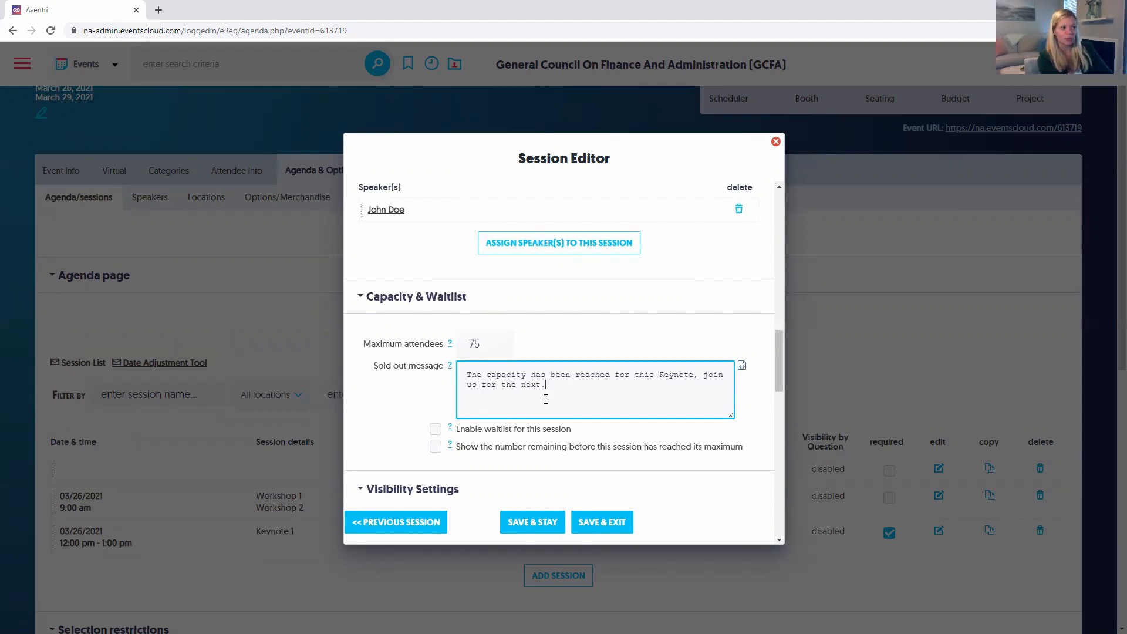
Review Keynote 1's visibility settings and conditional questions, and save and close the session editor
{"action": "scroll", "coordinate": [546, 399], "scroll_direction": "down", "scroll_amount": 3}
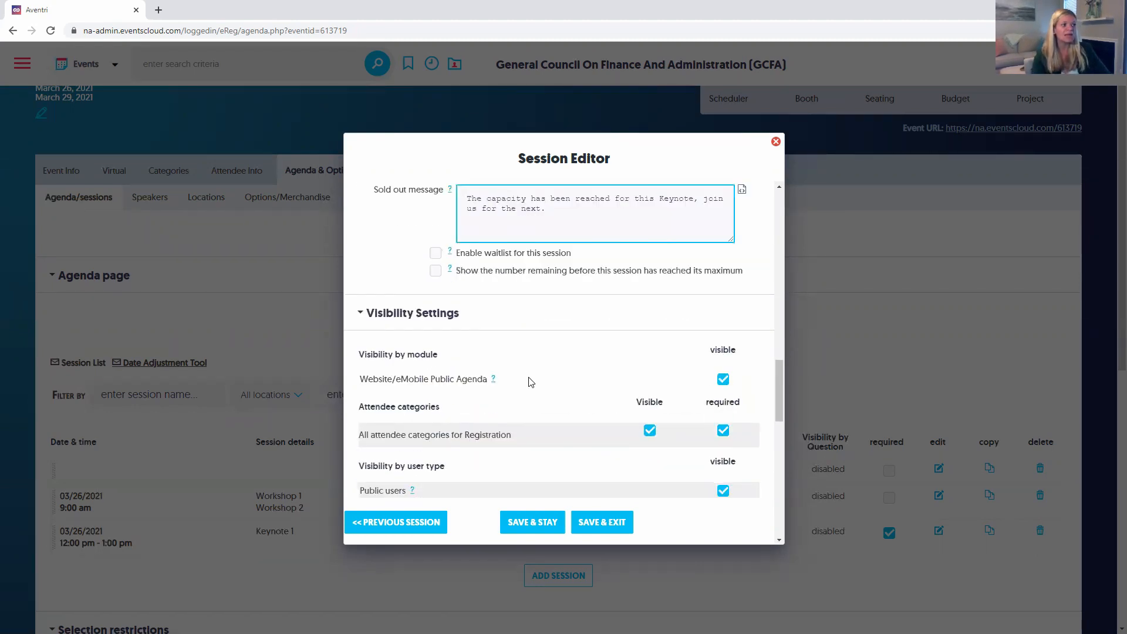
{"action": "scroll", "coordinate": [528, 382], "scroll_direction": "down", "scroll_amount": 2}
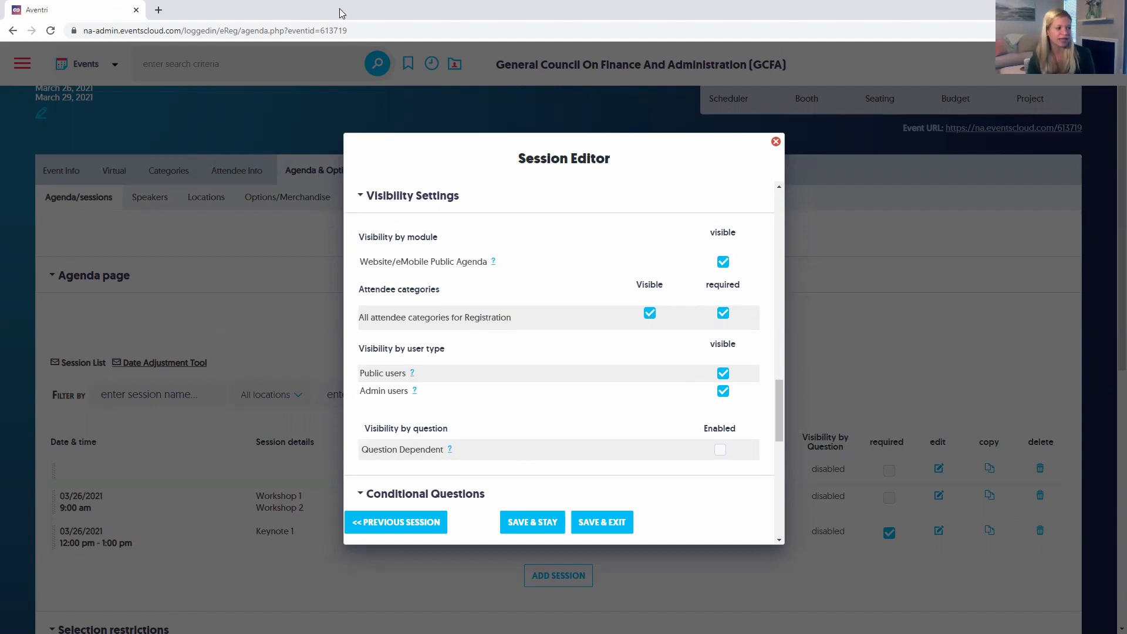
{"action": "scroll", "coordinate": [623, 460], "scroll_direction": "down", "scroll_amount": 2}
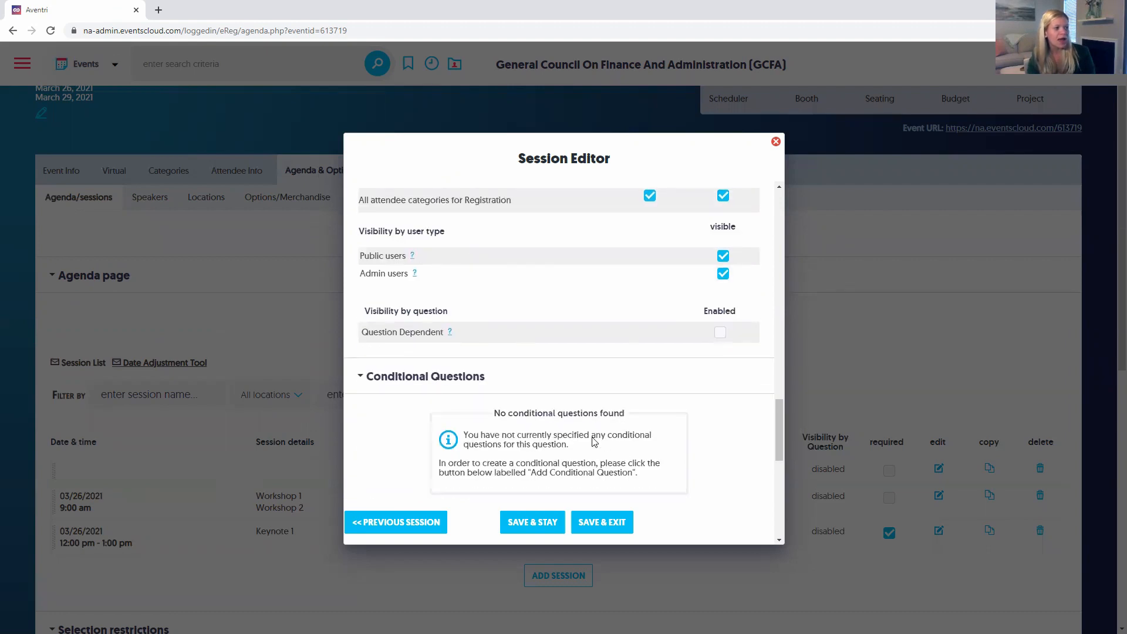
{"action": "scroll", "coordinate": [623, 461], "scroll_direction": "down", "scroll_amount": 2}
{"action": "left_click", "coordinate": [587, 523]}
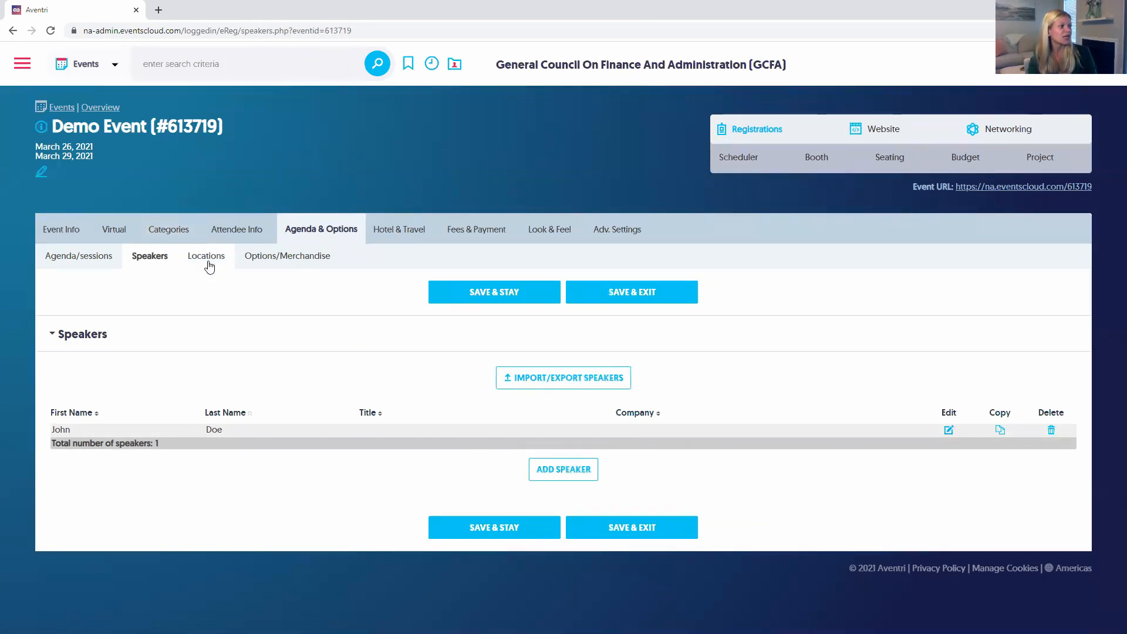
Look over the event's locations page and its options and merchandise page, including the selection restrictions
{"action": "left_click", "coordinate": [209, 263]}
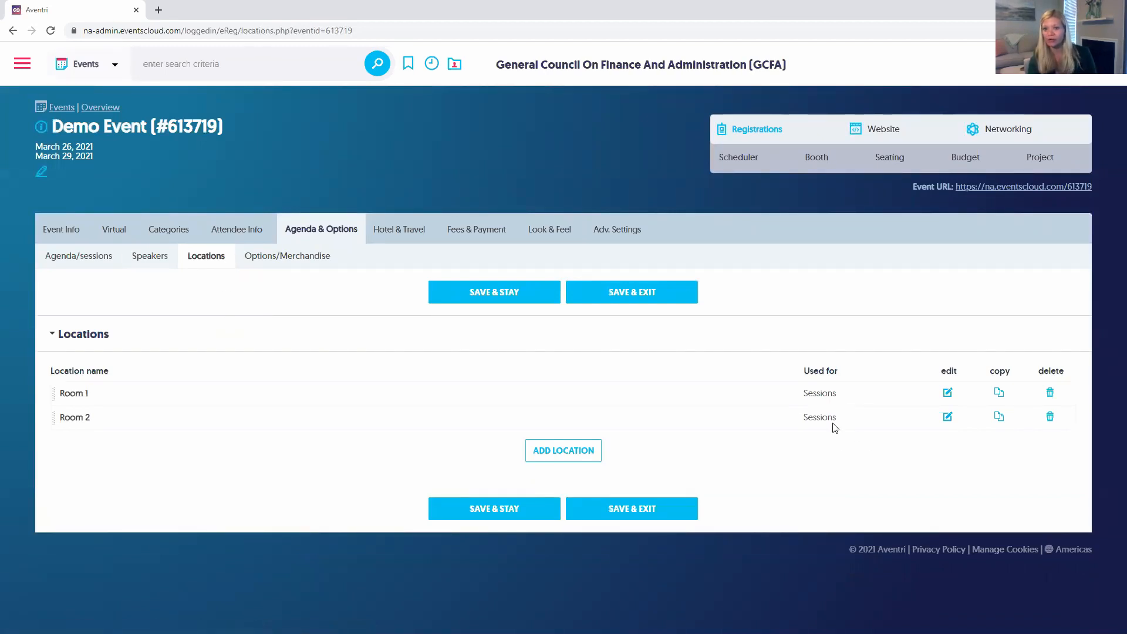
{"action": "left_click", "coordinate": [299, 270]}
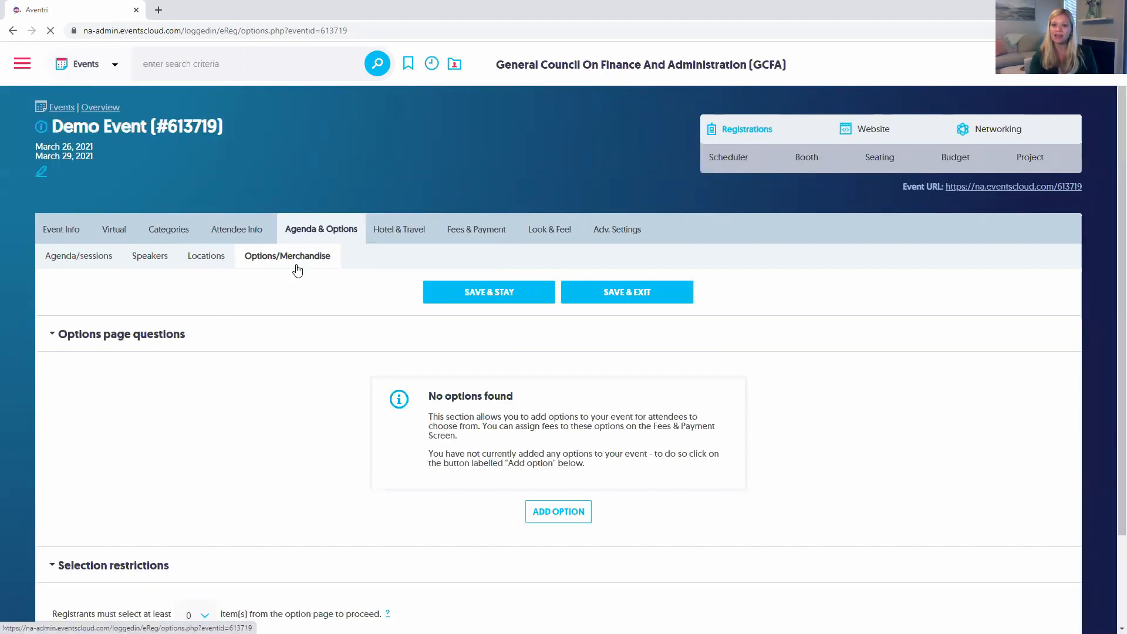
{"action": "scroll", "coordinate": [388, 408], "scroll_direction": "down", "scroll_amount": 1}
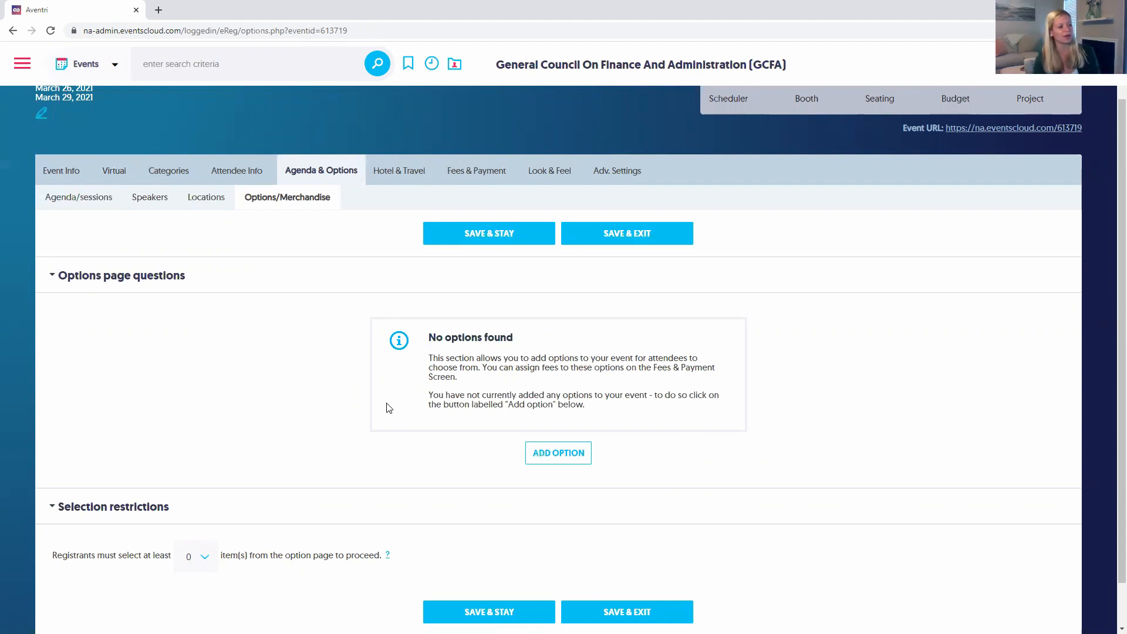
Look at the event's hotel settings and travel settings pages
{"action": "left_click", "coordinate": [397, 175]}
{"action": "mouse_move", "coordinate": [330, 268]}
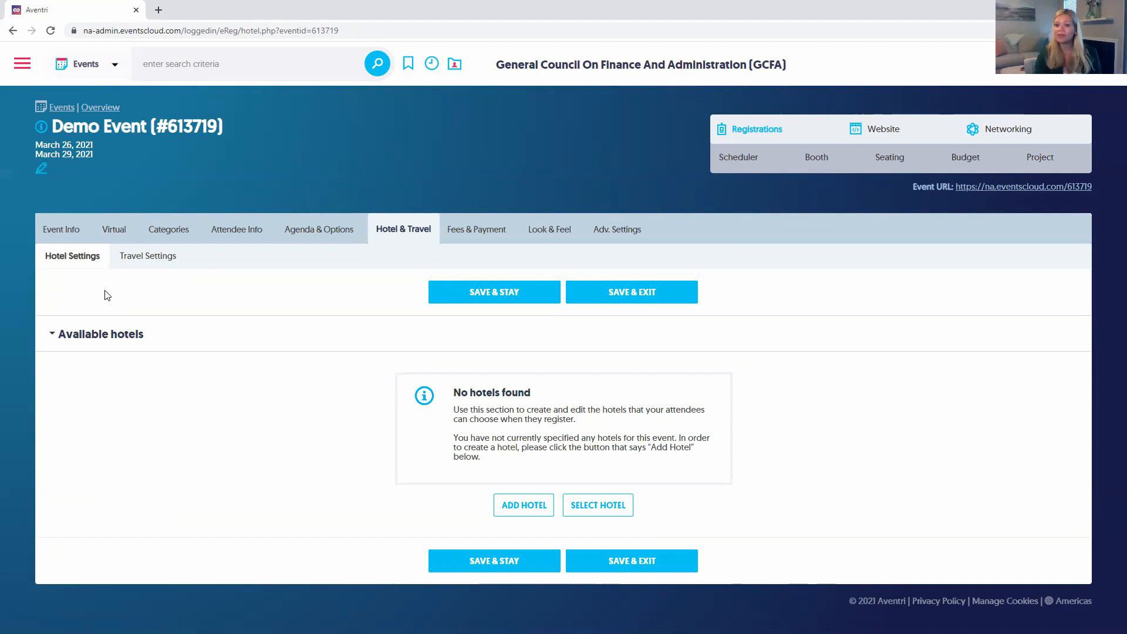
{"action": "left_click", "coordinate": [153, 265]}
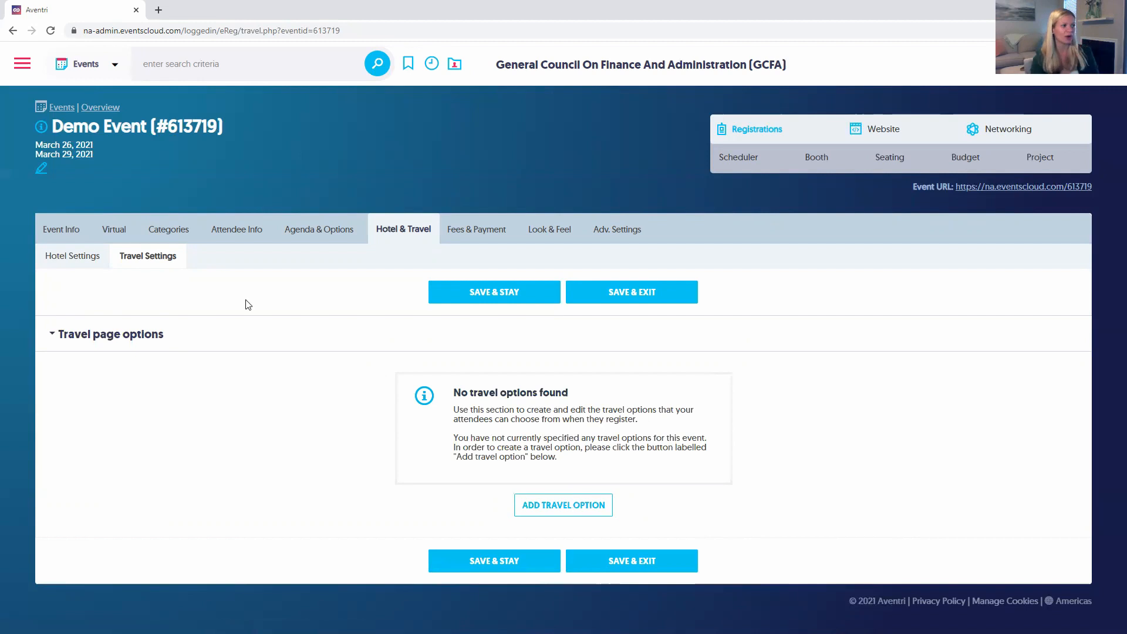
Go to the event's standard fees and set the Active clergy fee for the period prior to 03/23/2021 to 85.00
{"action": "mouse_move", "coordinate": [453, 231]}
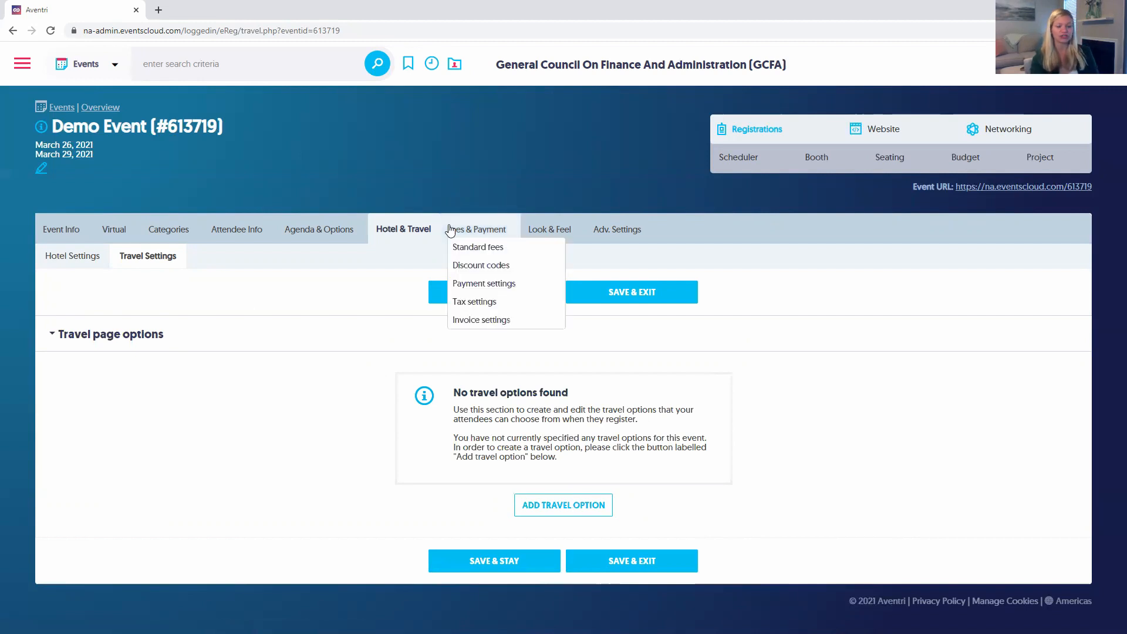
{"action": "left_click", "coordinate": [481, 233]}
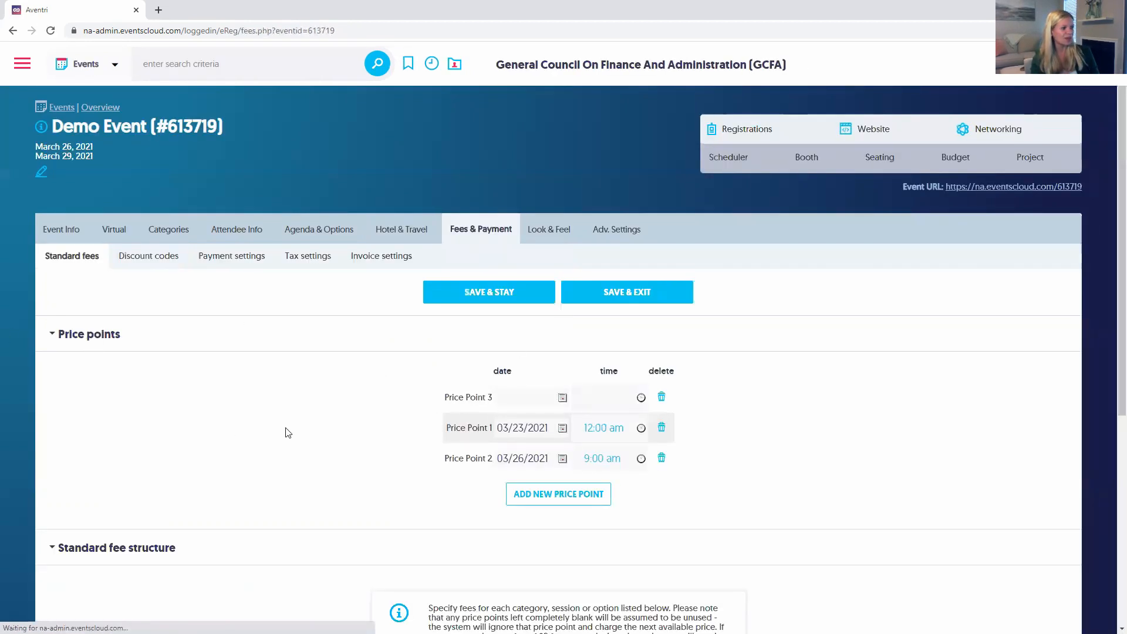
{"action": "scroll", "coordinate": [411, 420], "scroll_direction": "down", "scroll_amount": 1}
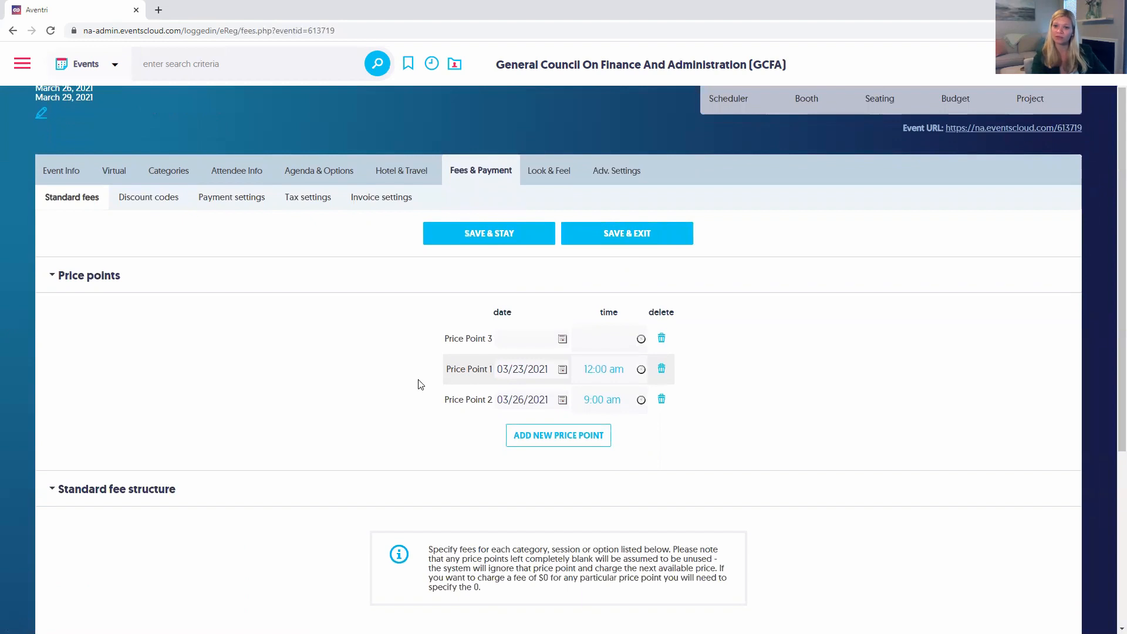
{"action": "scroll", "coordinate": [412, 382], "scroll_direction": "down", "scroll_amount": 2}
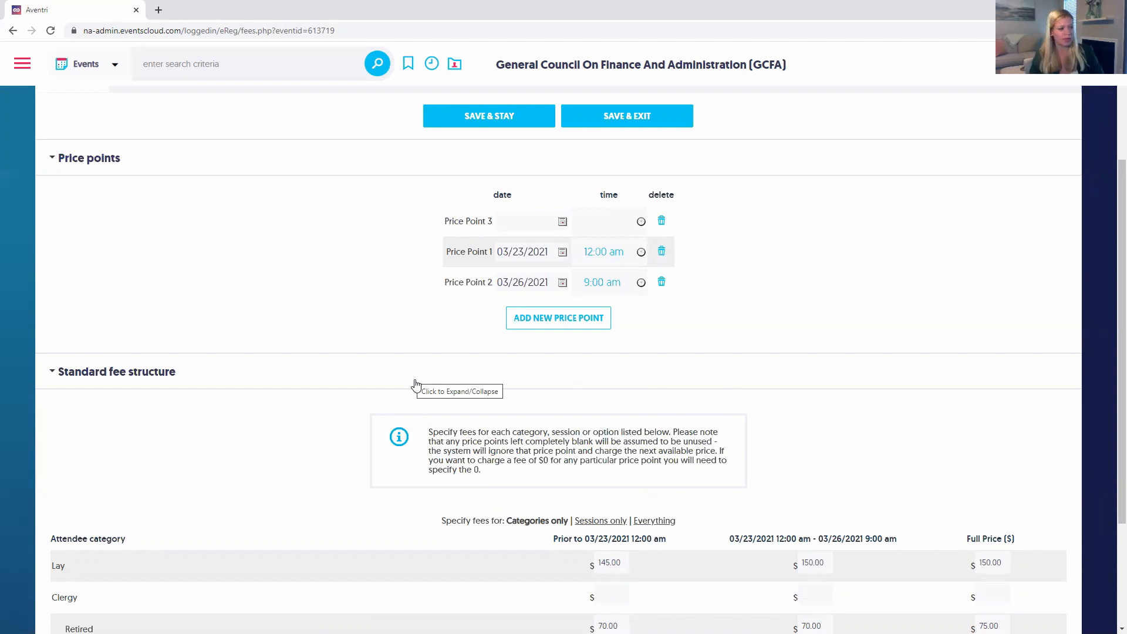
{"action": "scroll", "coordinate": [366, 430], "scroll_direction": "down", "scroll_amount": 3}
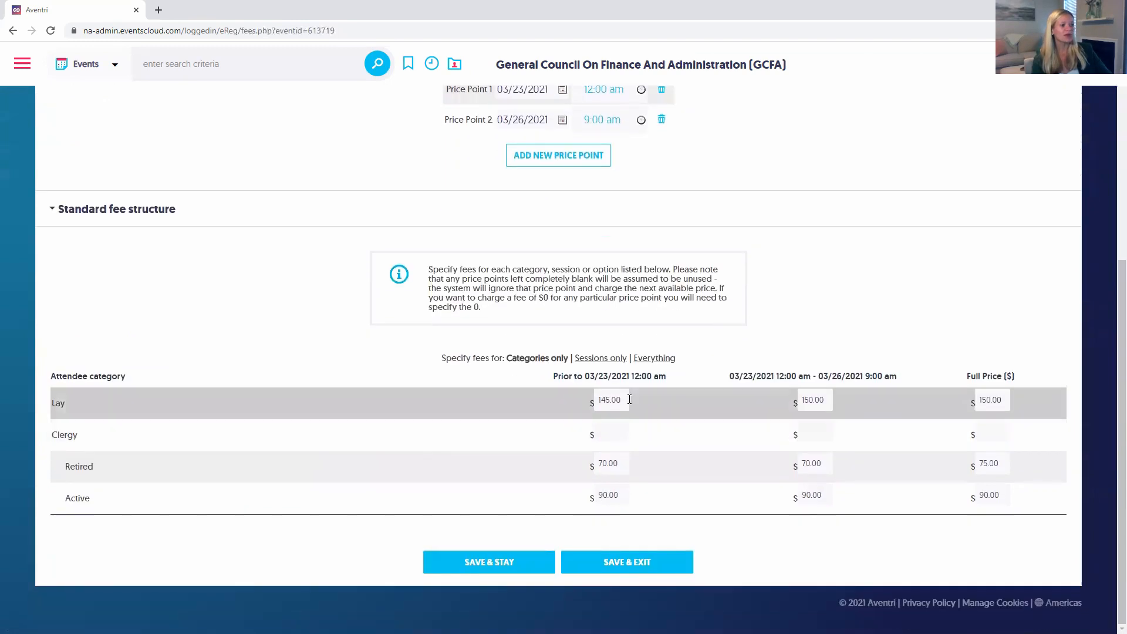
{"action": "double_click", "coordinate": [606, 492]}
{"action": "type", "text": "85.00"}
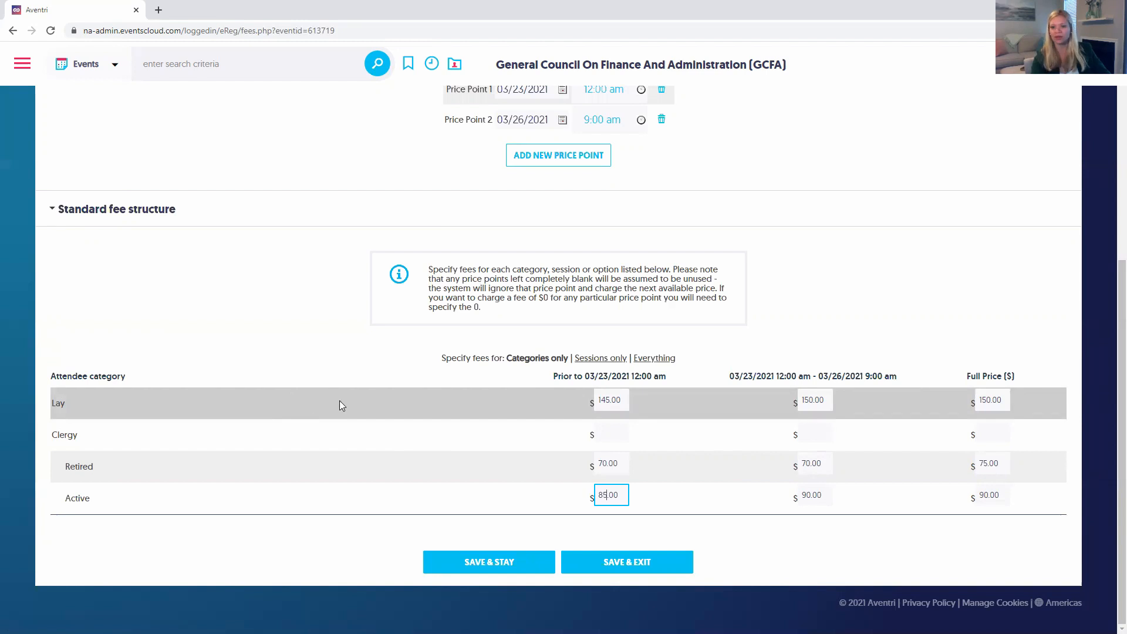
Enter a fee of 150 for the parent Clergy category in both dated price periods and the full price
{"action": "left_click", "coordinate": [616, 440]}
{"action": "type", "text": "150"}
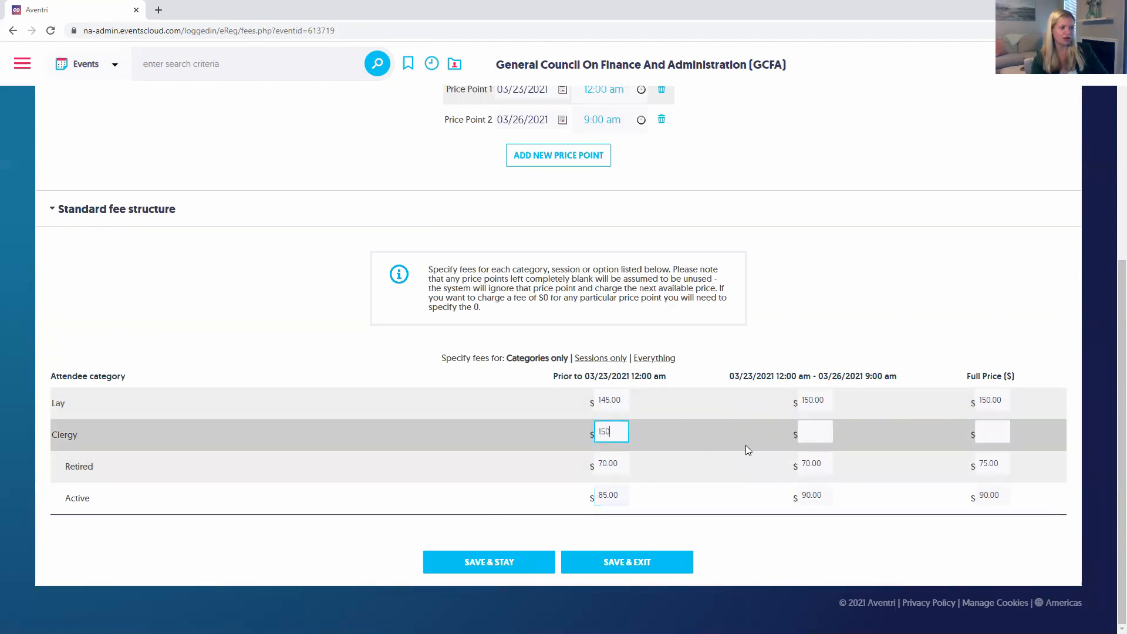
{"action": "left_click", "coordinate": [819, 435]}
{"action": "type", "text": "150"}
{"action": "left_click", "coordinate": [1005, 428]}
{"action": "type", "text": "150"}
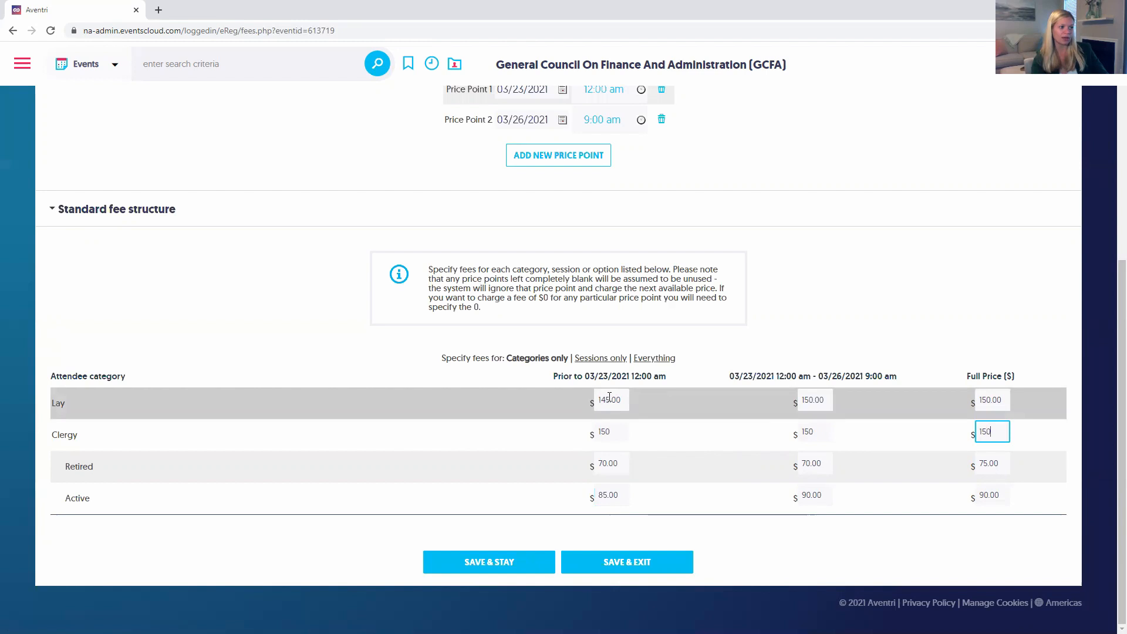
Clear the Retired clergy fees in the two price periods before the full price
{"action": "key", "text": "Tab"}
{"action": "key", "text": "BackSpace"}
{"action": "key", "text": "Tab"}
{"action": "key", "text": "BackSpace"}
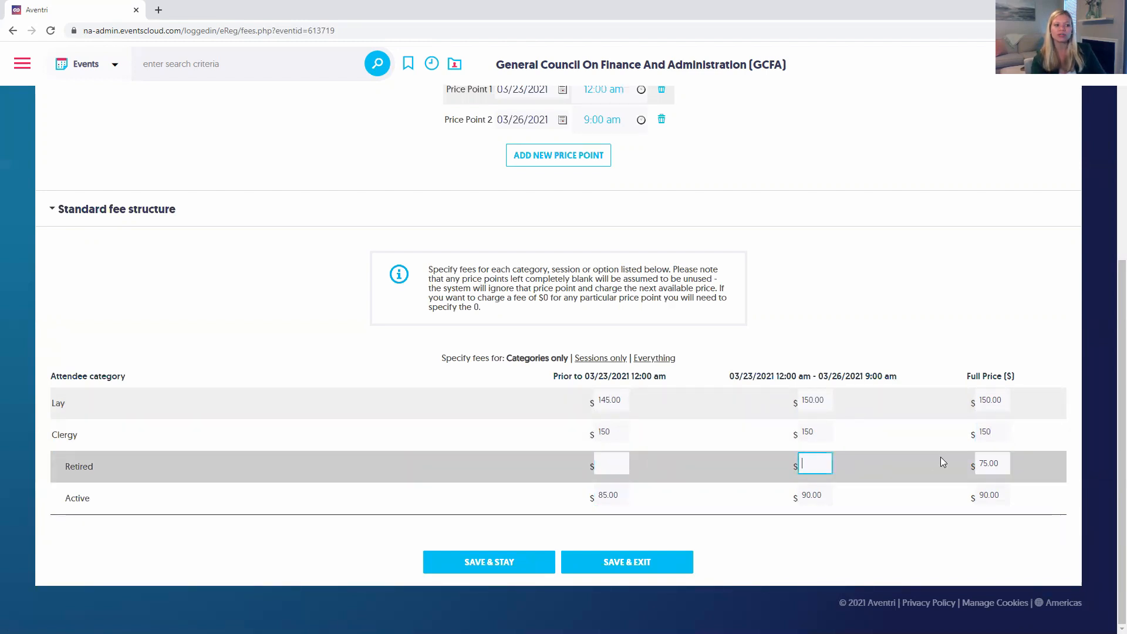
Remove the parent Clergy category's fees from all three price columns
{"action": "left_click_drag", "start_coordinate": [822, 437], "coordinate": [784, 444]}
{"action": "key", "text": "BackSpace"}
{"action": "key", "text": "Tab"}
{"action": "key", "text": "BackSpace"}
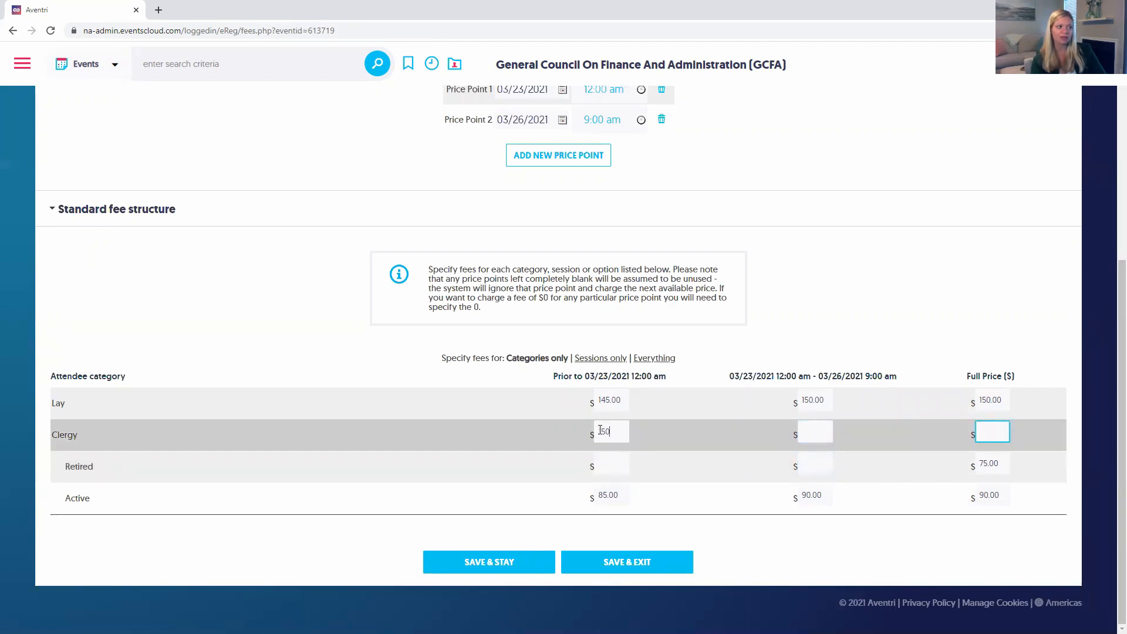
{"action": "left_click_drag", "start_coordinate": [600, 431], "coordinate": [410, 474]}
{"action": "key", "text": "BackSpace"}
Set the Retired clergy fees in the two price periods before the full price back to 70
{"action": "double_click", "coordinate": [617, 464]}
{"action": "left_click", "coordinate": [622, 487]}
{"action": "double_click", "coordinate": [828, 463]}
{"action": "left_click", "coordinate": [829, 490]}
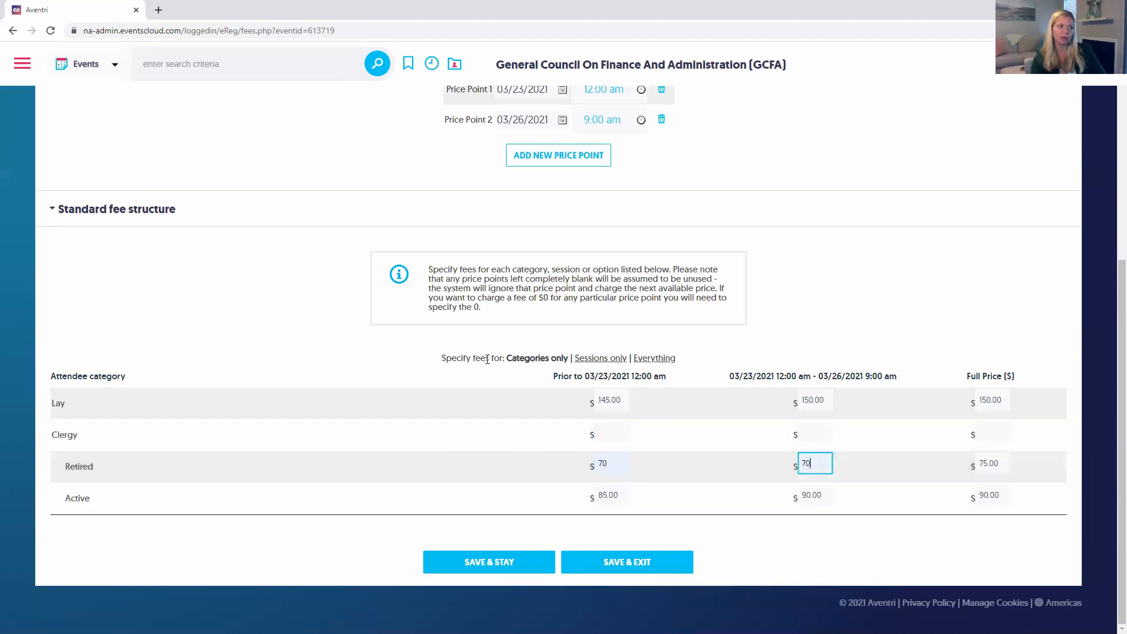
View the fee structure for sessions only and for everything, and save the standard fees while staying on the page
{"action": "left_click", "coordinate": [595, 360]}
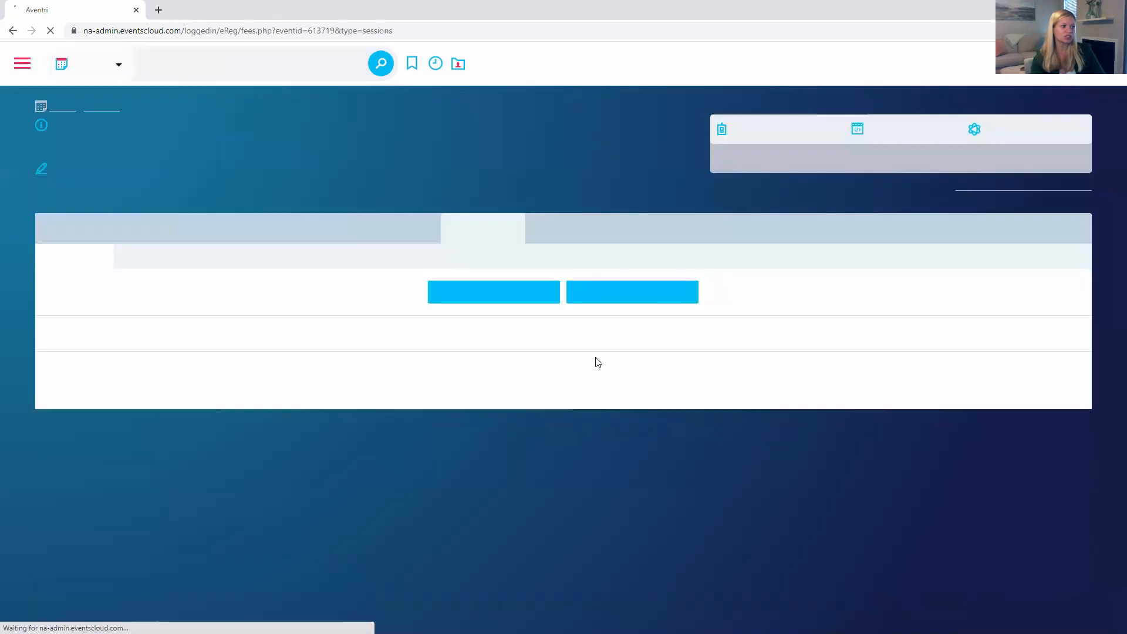
{"action": "scroll", "coordinate": [597, 369], "scroll_direction": "down", "scroll_amount": 5}
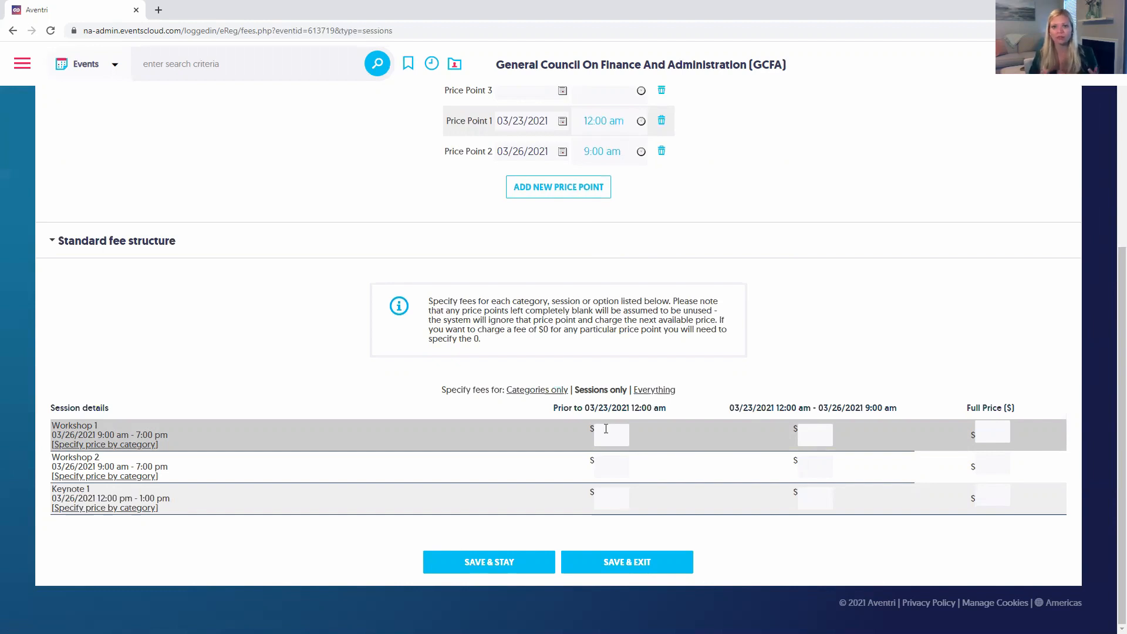
{"action": "left_click", "coordinate": [652, 391]}
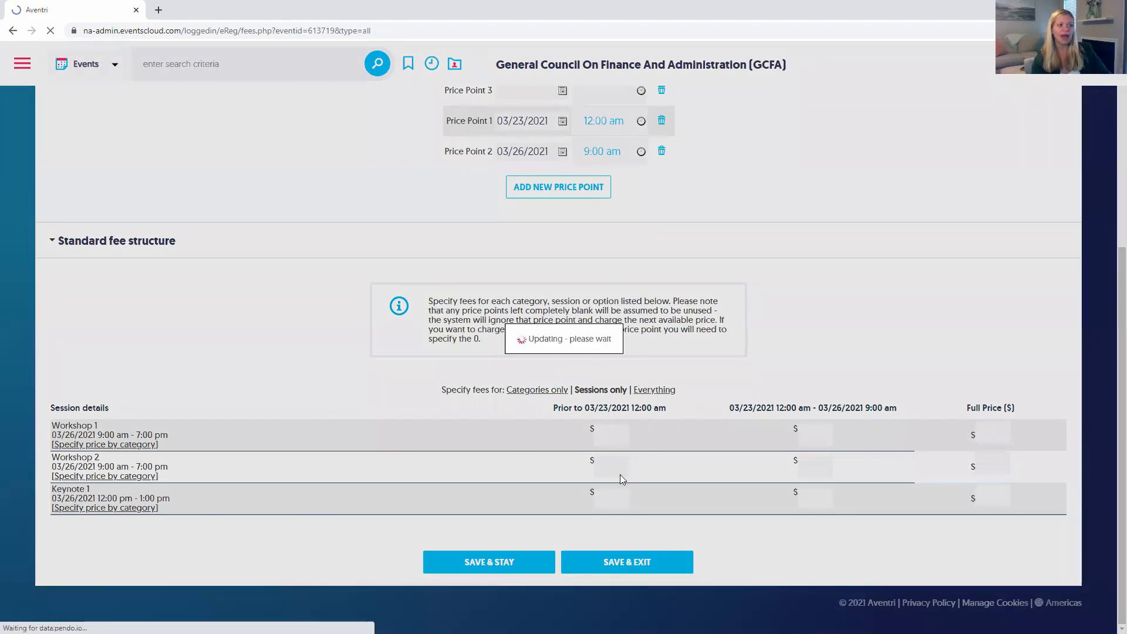
{"action": "scroll", "coordinate": [400, 402], "scroll_direction": "down", "scroll_amount": 7}
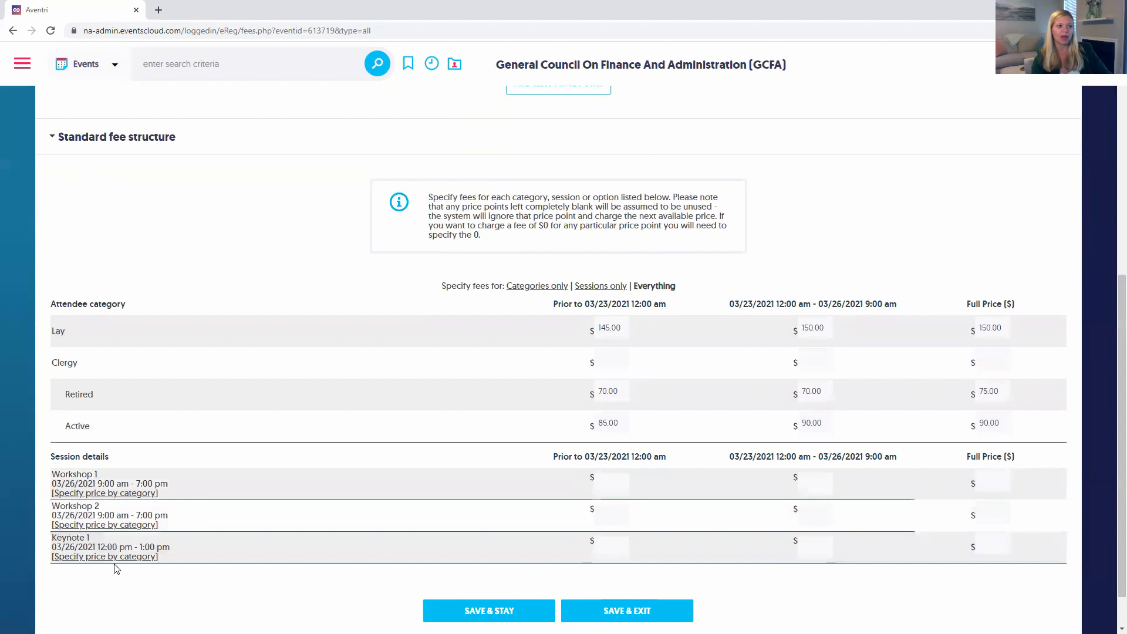
{"action": "left_click", "coordinate": [468, 611]}
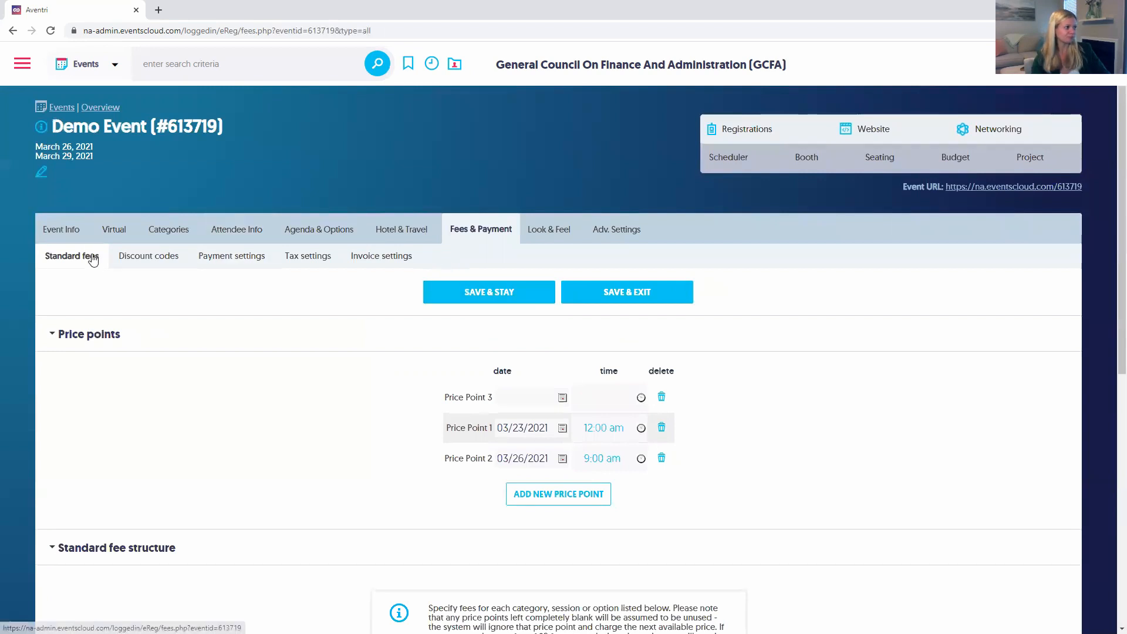
Start a new discount code for the event with the code "free"
{"action": "left_click", "coordinate": [148, 258]}
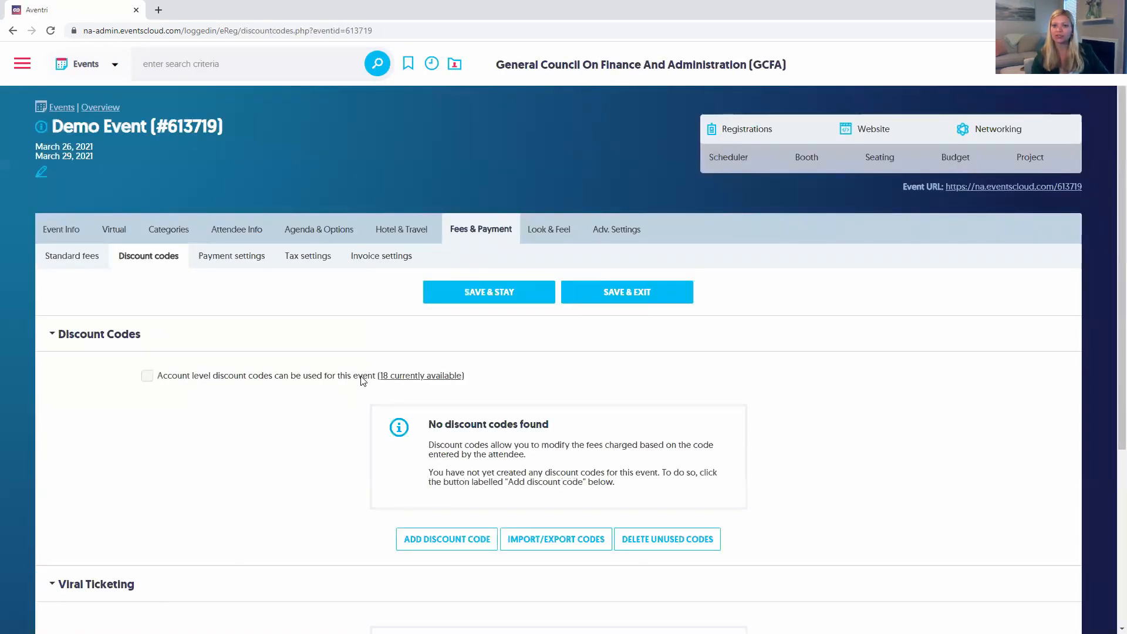
{"action": "left_click", "coordinate": [424, 537]}
{"action": "type", "text": "fre"}
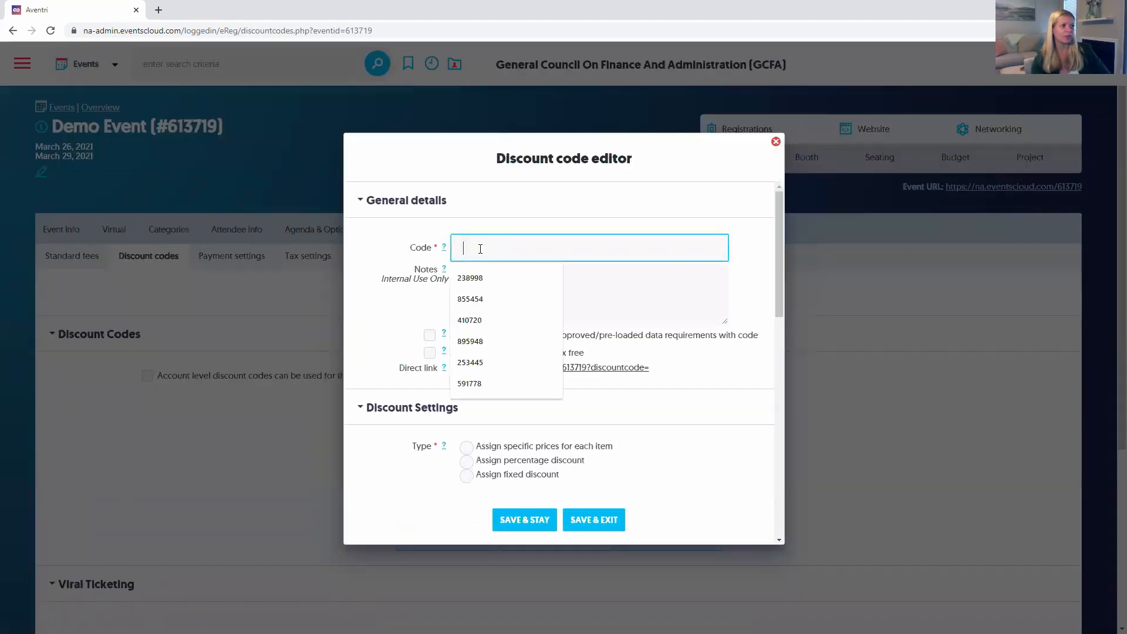
{"action": "type", "text": "e"}
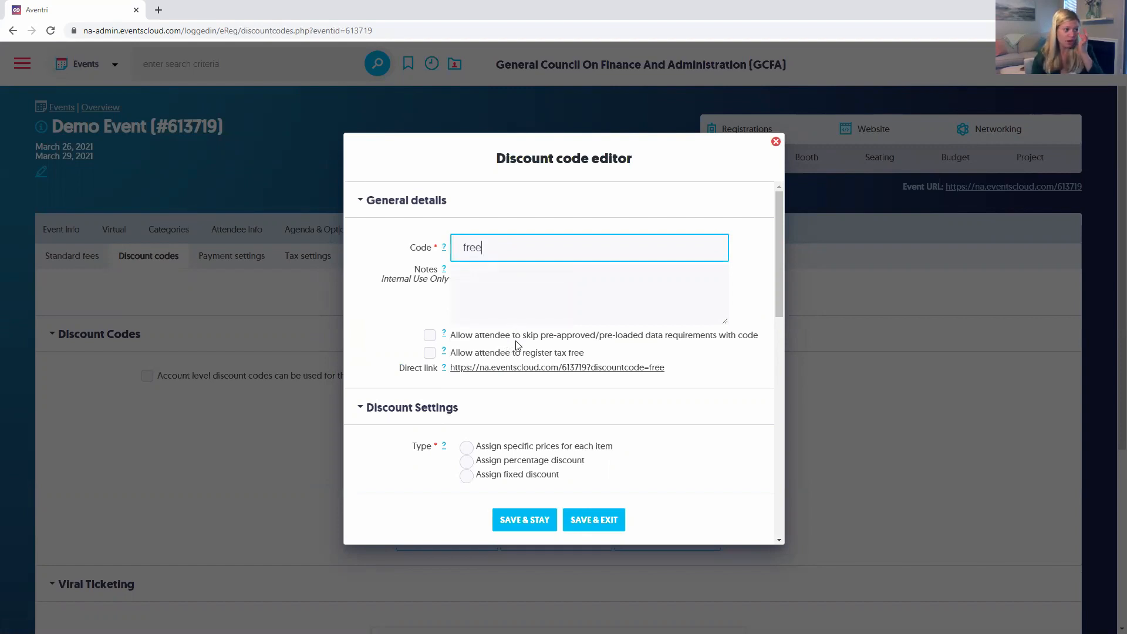
Make the code a percentage discount and set the discount to 100%
{"action": "scroll", "coordinate": [512, 376], "scroll_direction": "down", "scroll_amount": 1}
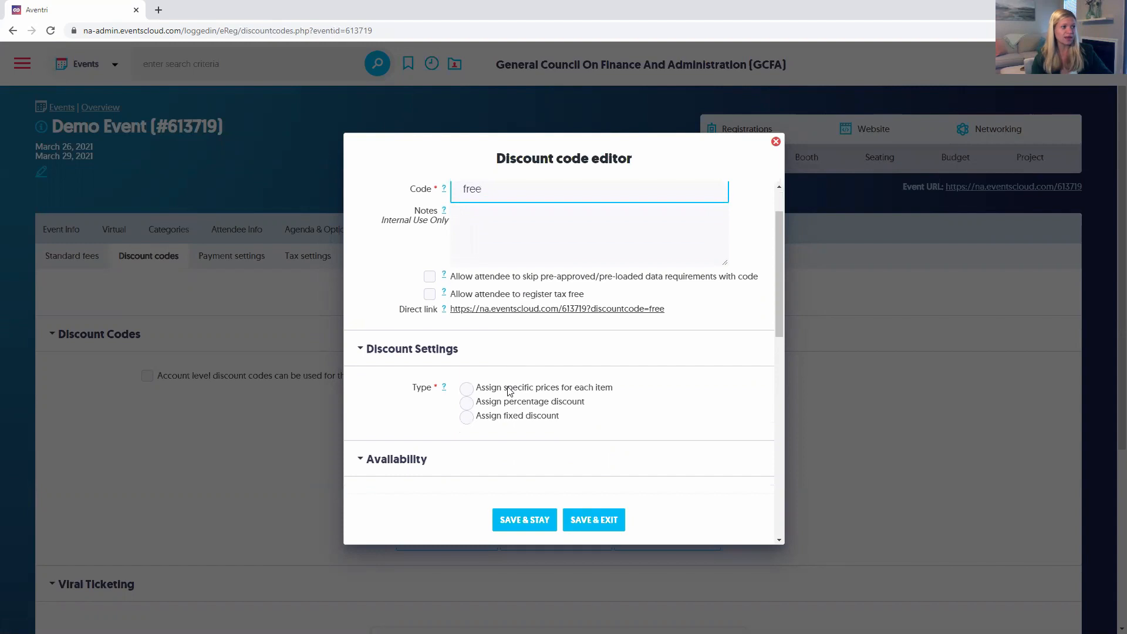
{"action": "left_click", "coordinate": [467, 404]}
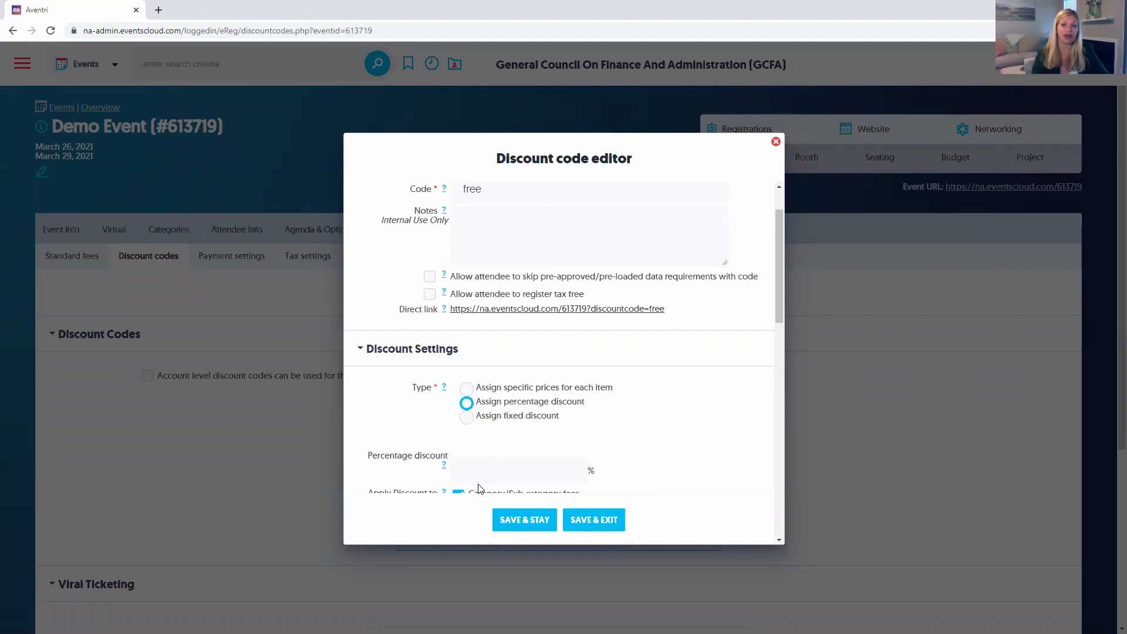
{"action": "left_click", "coordinate": [467, 419]}
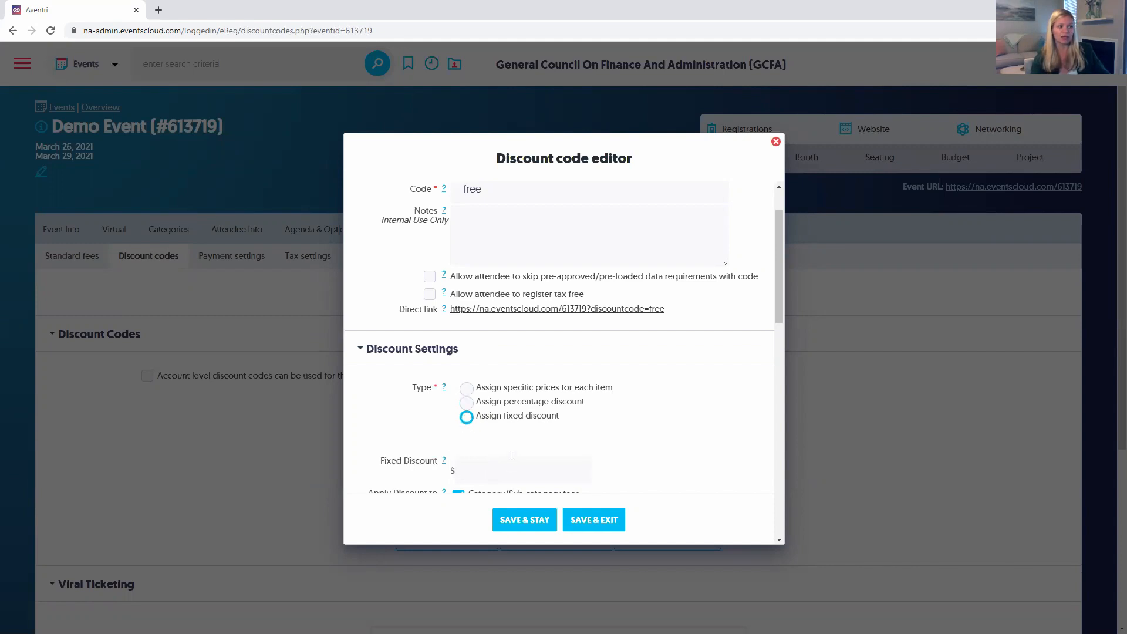
{"action": "scroll", "coordinate": [512, 456], "scroll_direction": "down", "scroll_amount": 2}
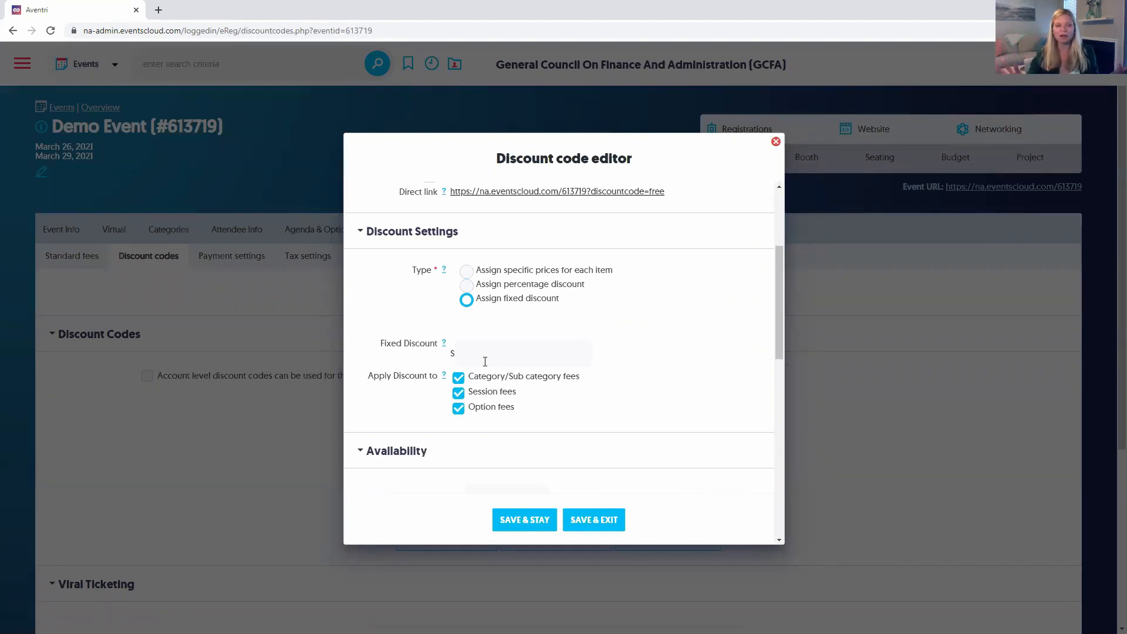
{"action": "left_click", "coordinate": [467, 286]}
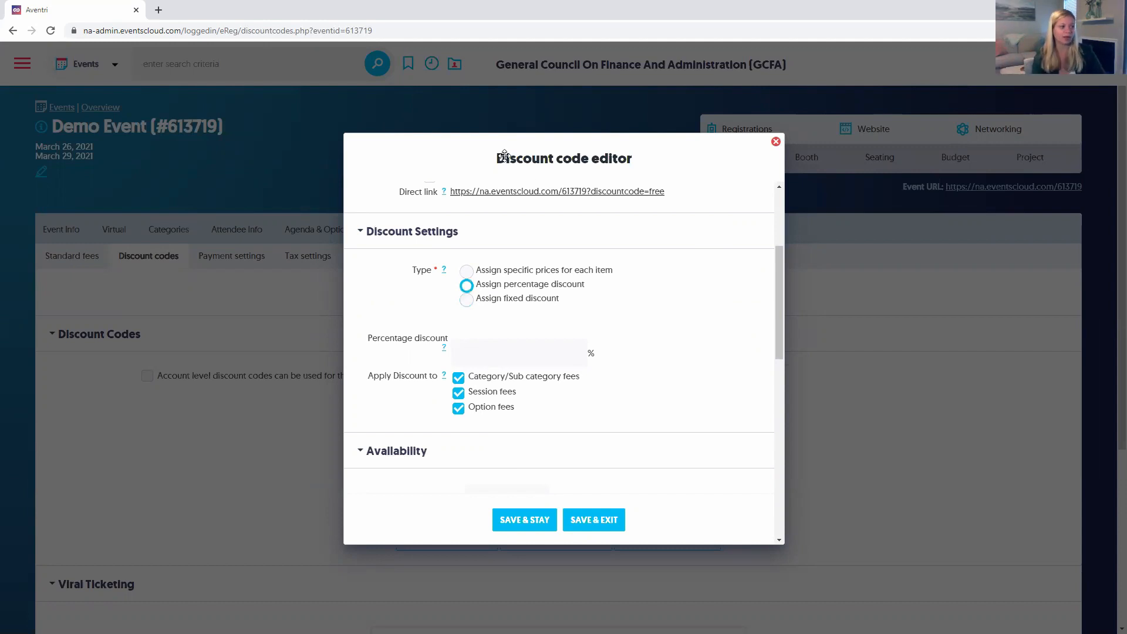
{"action": "left_click", "coordinate": [509, 349]}
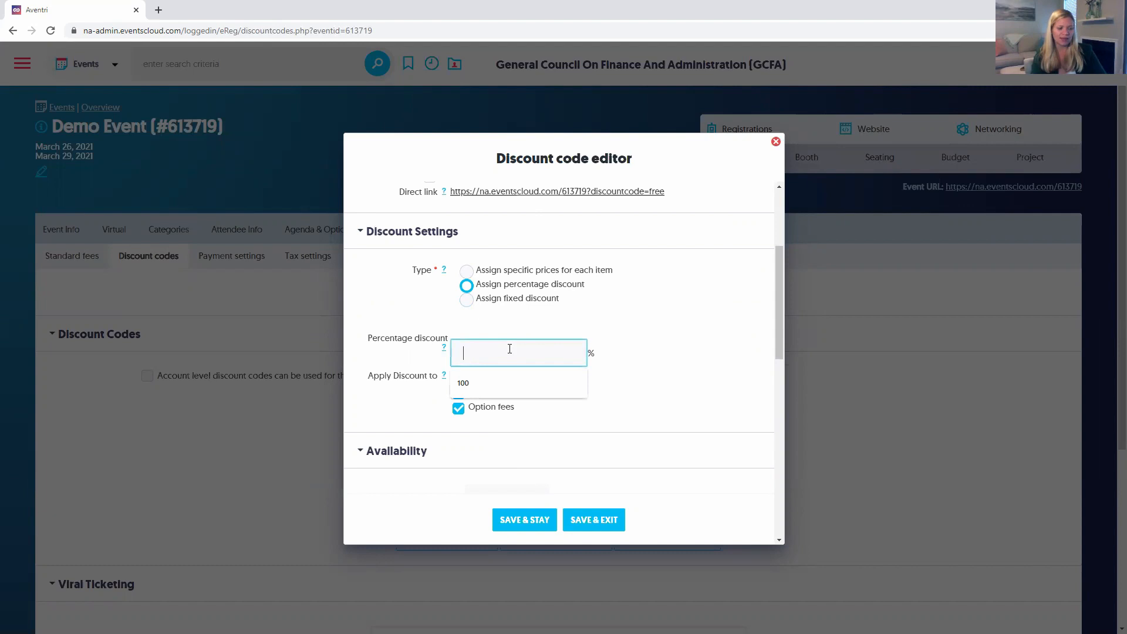
{"action": "type", "text": "100"}
{"action": "left_click", "coordinate": [645, 346]}
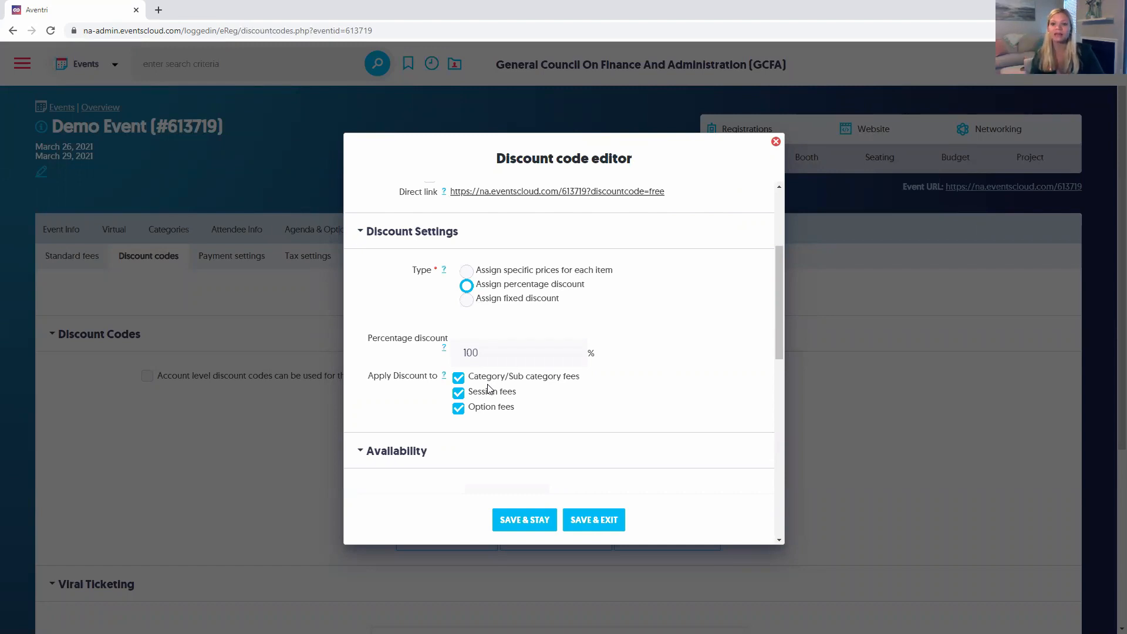
Turn off the discount code's visibility for all attendee categories, then save the code and close its editor
{"action": "scroll", "coordinate": [456, 395], "scroll_direction": "down", "scroll_amount": 3}
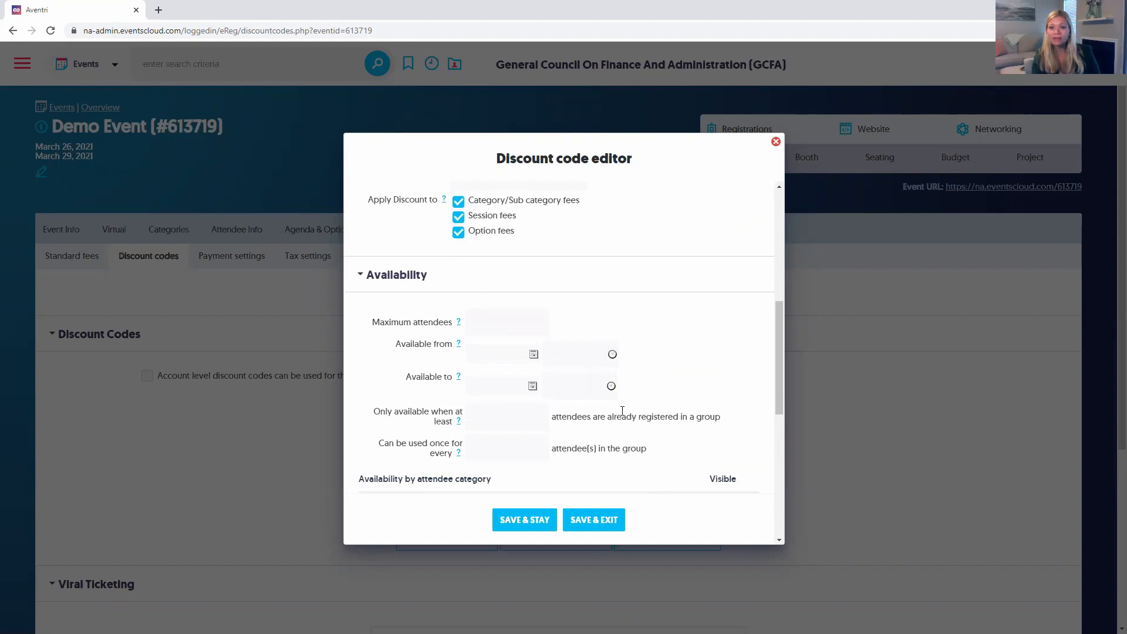
{"action": "scroll", "coordinate": [626, 413], "scroll_direction": "down", "scroll_amount": 3}
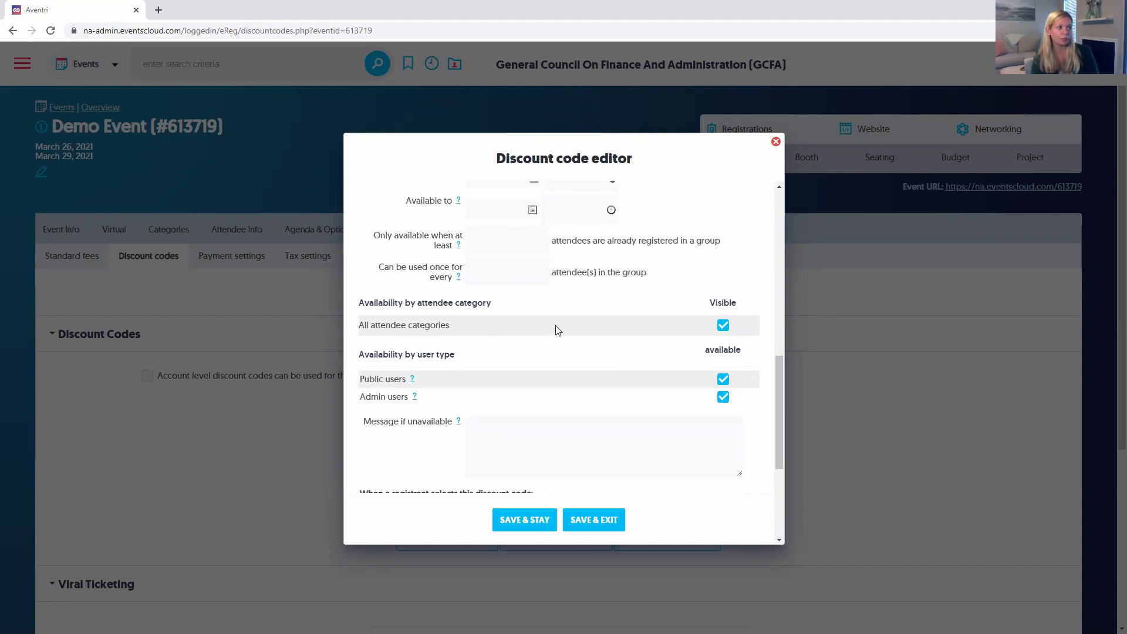
{"action": "left_click", "coordinate": [723, 327]}
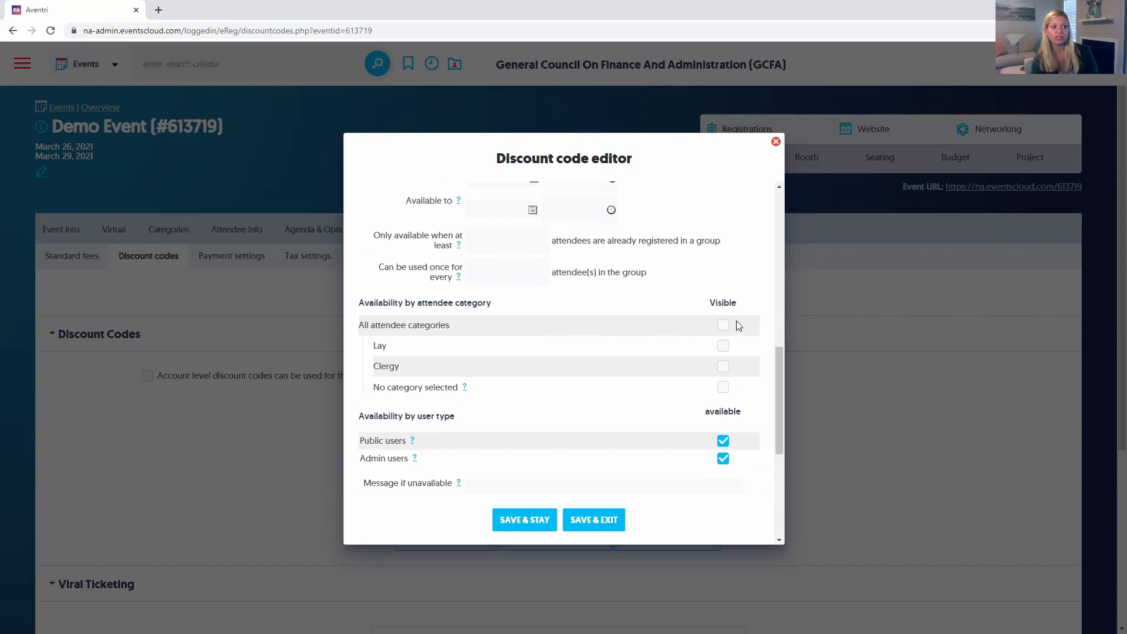
{"action": "scroll", "coordinate": [681, 367], "scroll_direction": "down", "scroll_amount": 2}
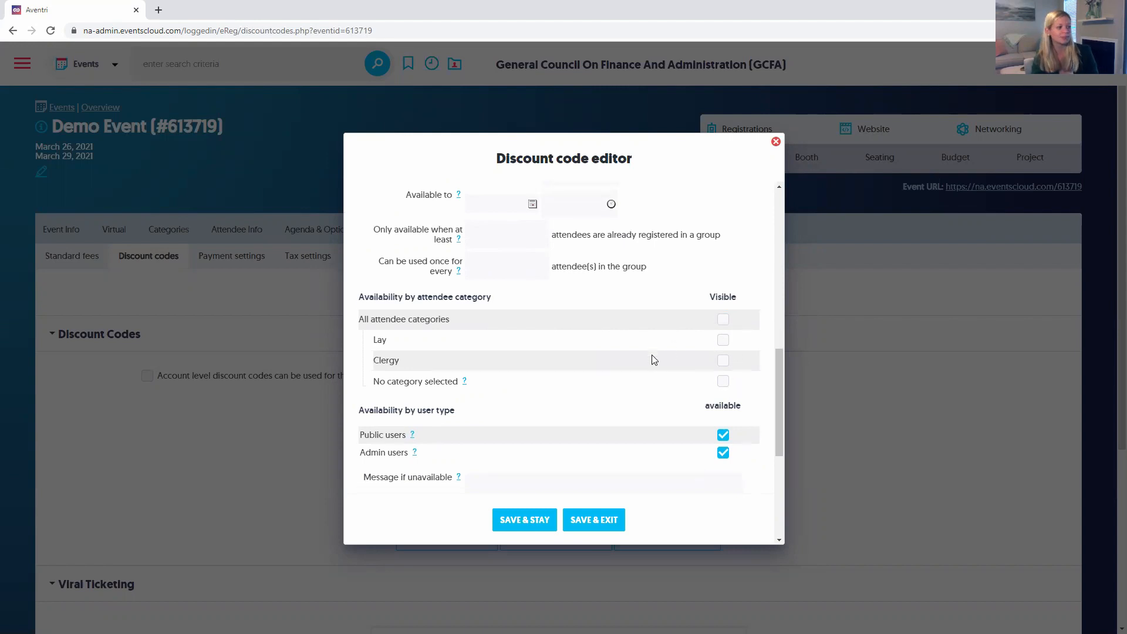
{"action": "left_click", "coordinate": [600, 521]}
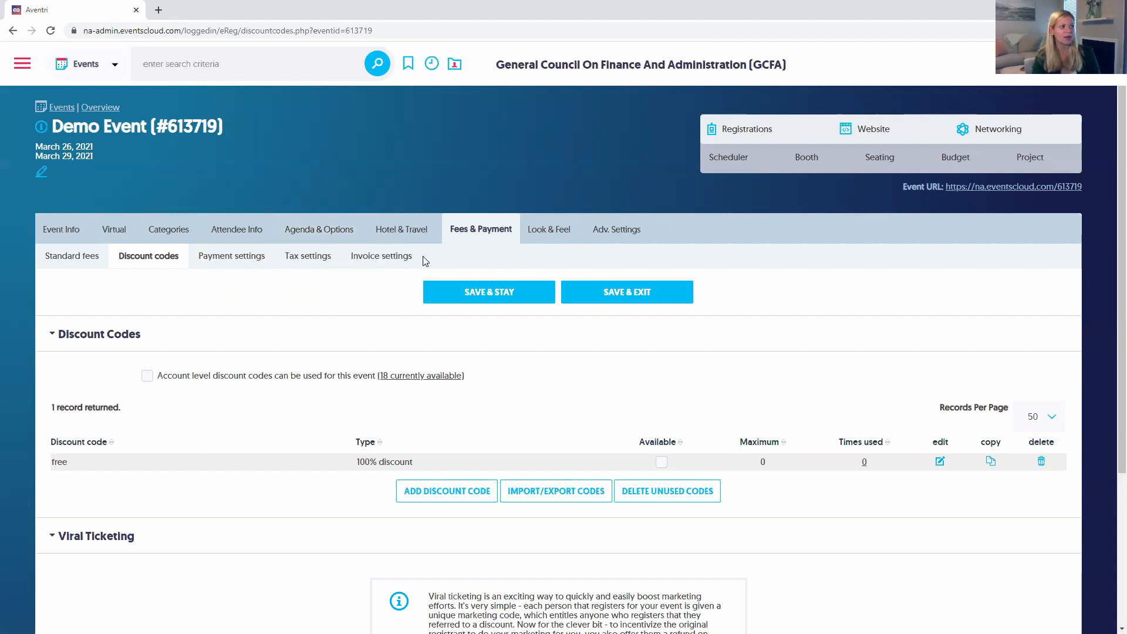
Open the event's Theme Editor and show its color and font settings
{"action": "mouse_move", "coordinate": [546, 237]}
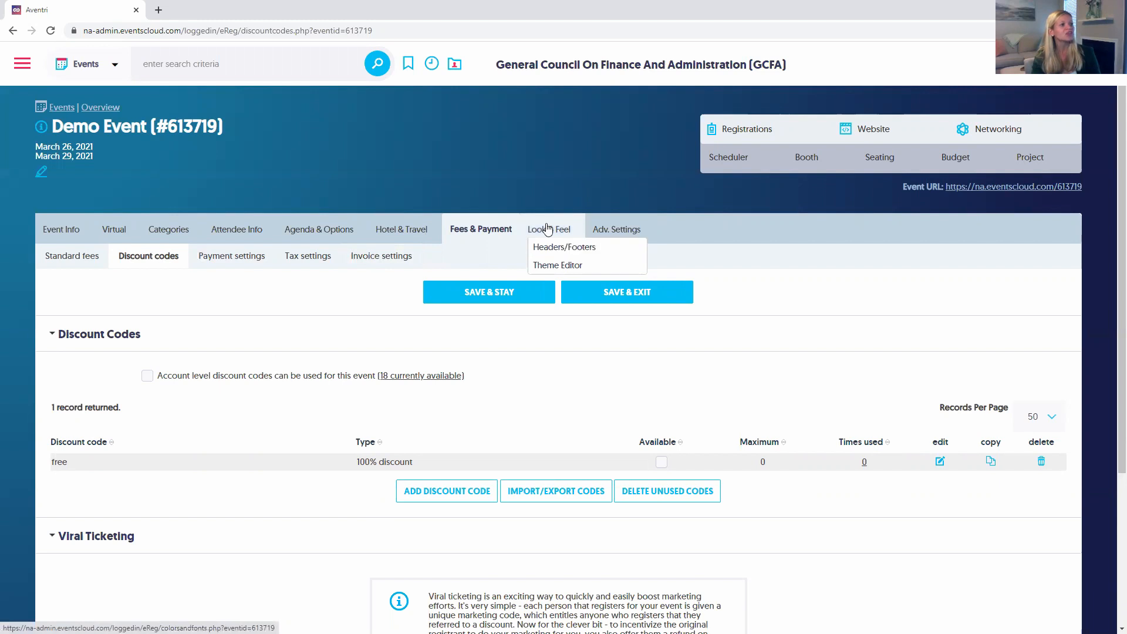
{"action": "left_click", "coordinate": [599, 267]}
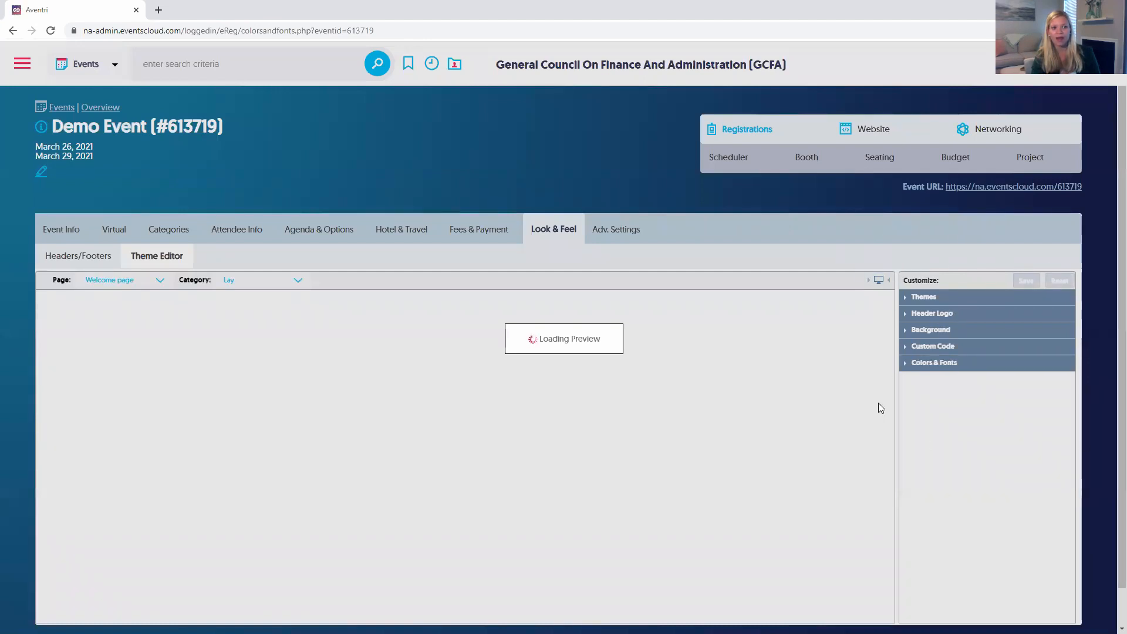
{"action": "scroll", "coordinate": [930, 418], "scroll_direction": "down", "scroll_amount": 5}
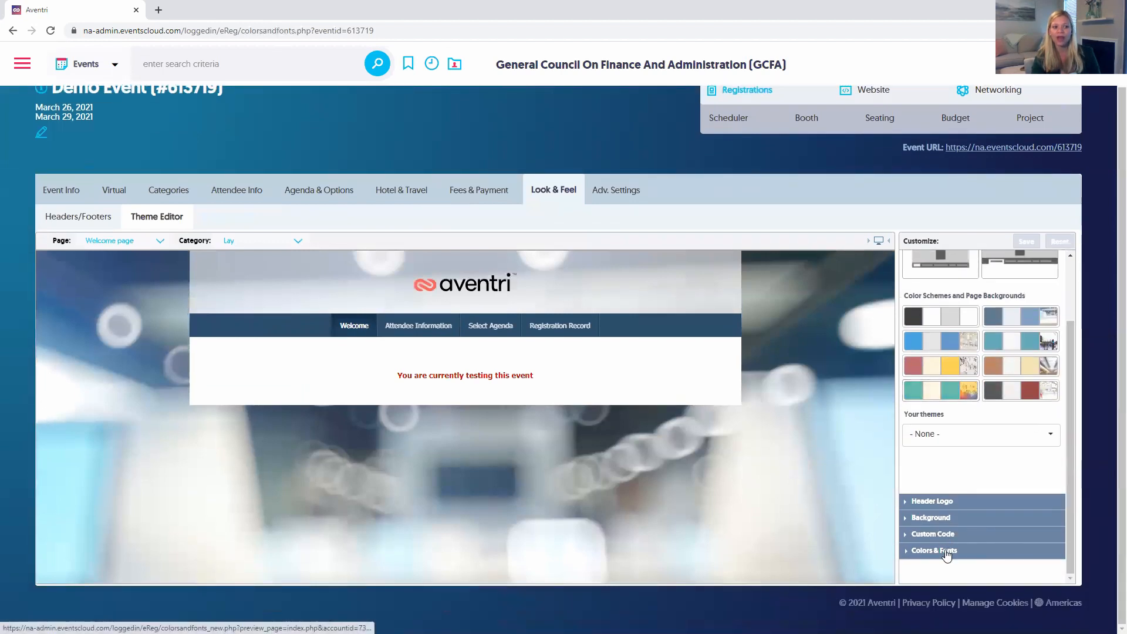
{"action": "left_click", "coordinate": [947, 552]}
{"action": "scroll", "coordinate": [947, 528], "scroll_direction": "down", "scroll_amount": 1}
Review the standard font size and color settings and the list of available main fonts
{"action": "left_click", "coordinate": [964, 456]}
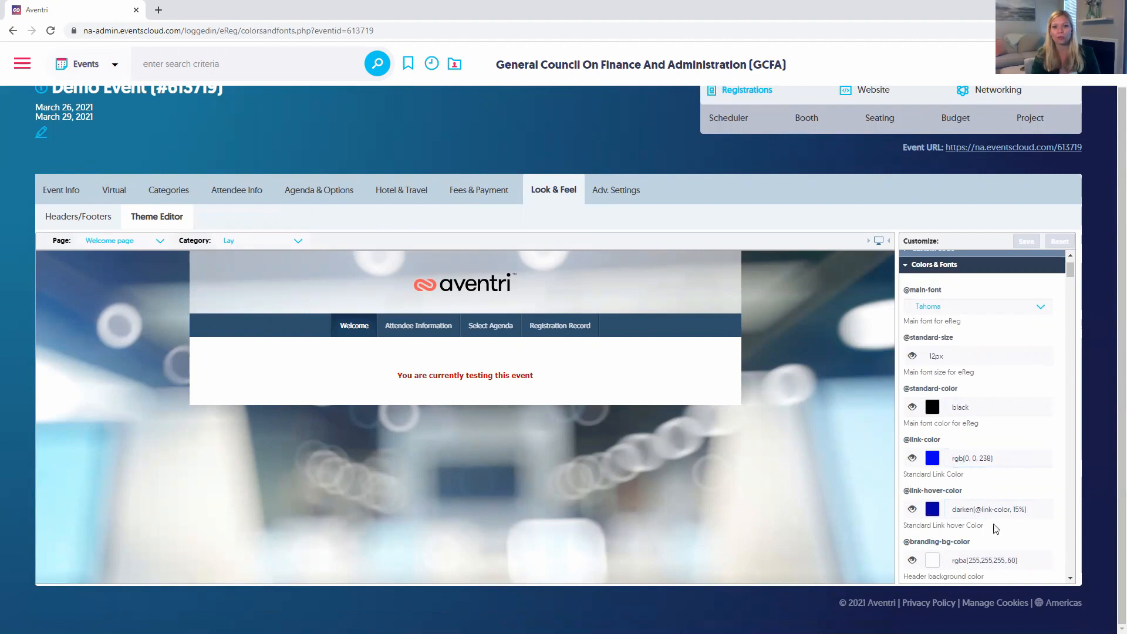
{"action": "scroll", "coordinate": [996, 426], "scroll_direction": "up", "scroll_amount": 1}
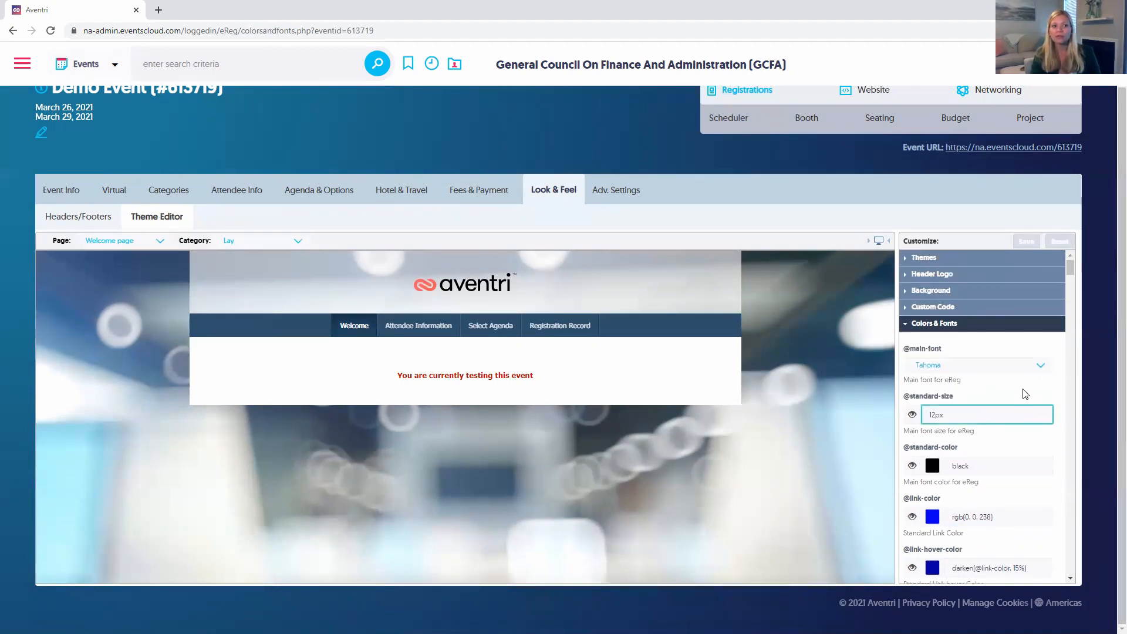
{"action": "left_click", "coordinate": [1043, 365]}
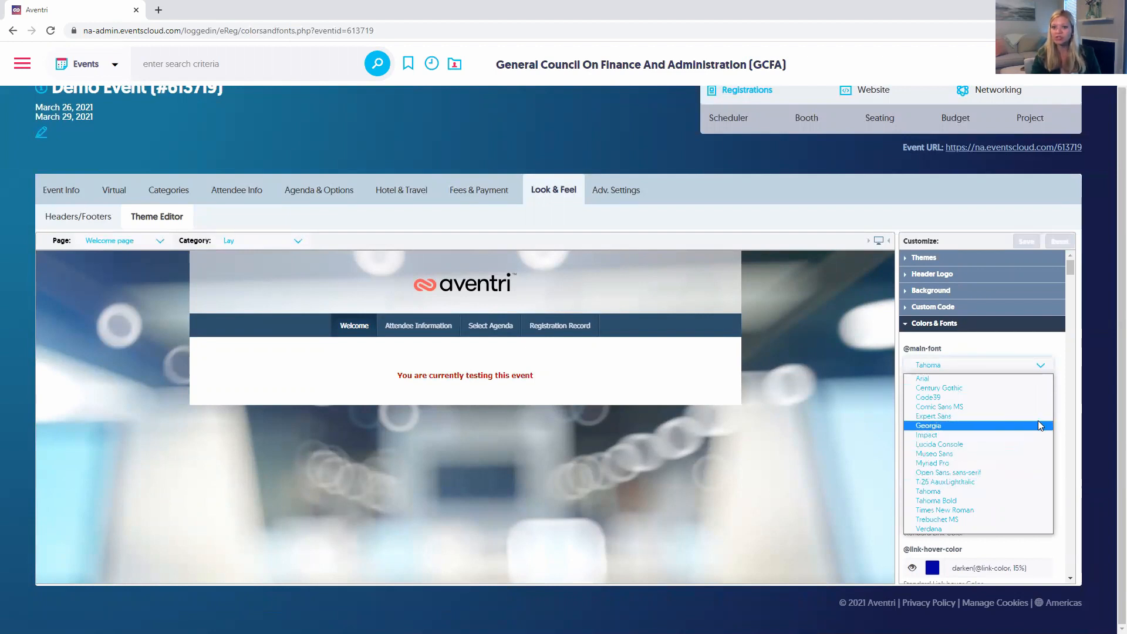
{"action": "left_click", "coordinate": [1045, 366]}
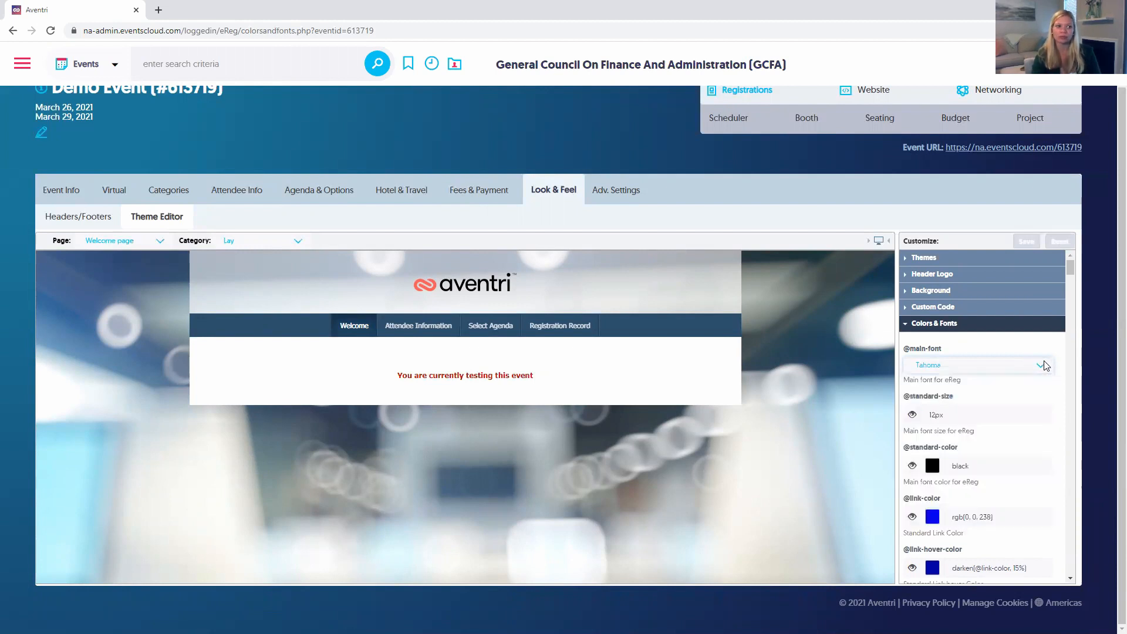
{"action": "scroll", "coordinate": [991, 364], "scroll_direction": "up", "scroll_amount": 1}
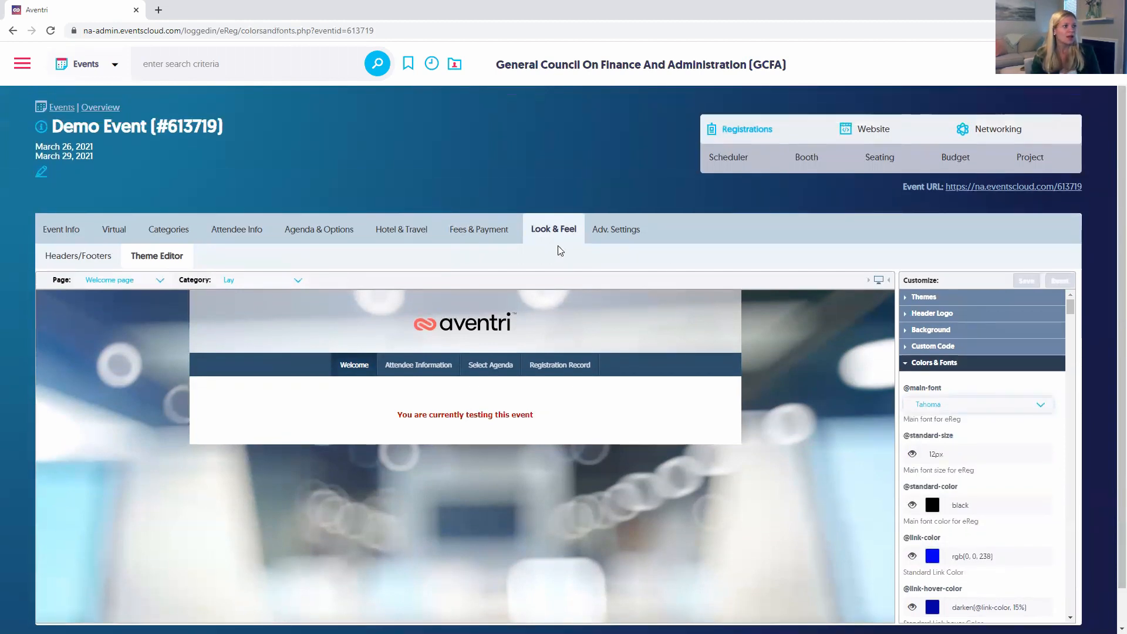
Bring up the list of registration functions for the event
{"action": "mouse_move", "coordinate": [624, 228]}
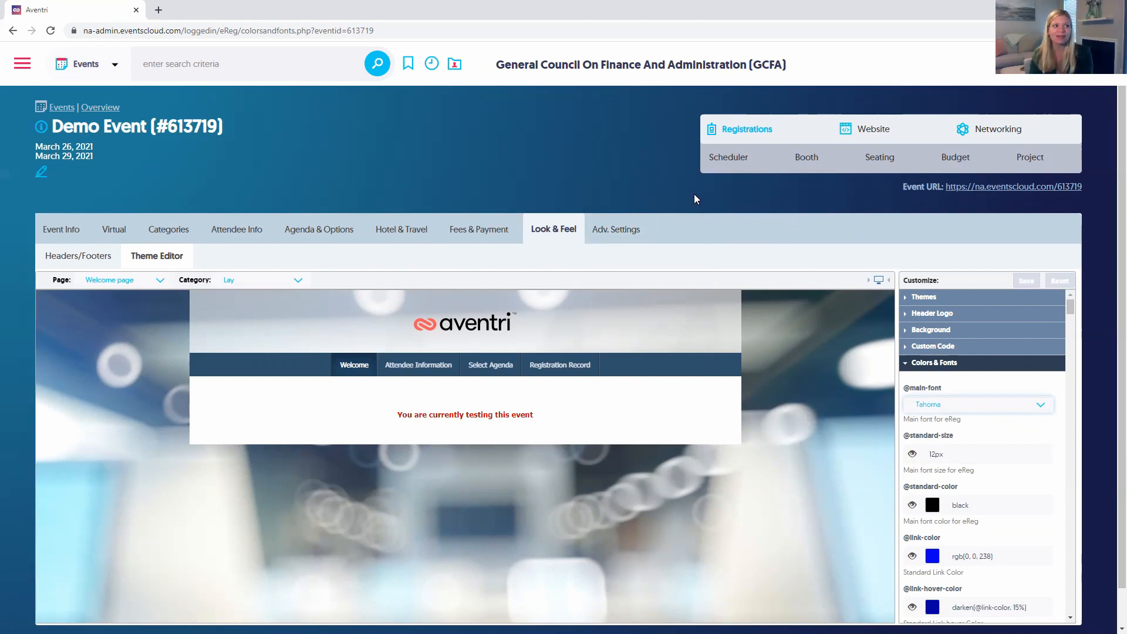
{"action": "mouse_move", "coordinate": [737, 134]}
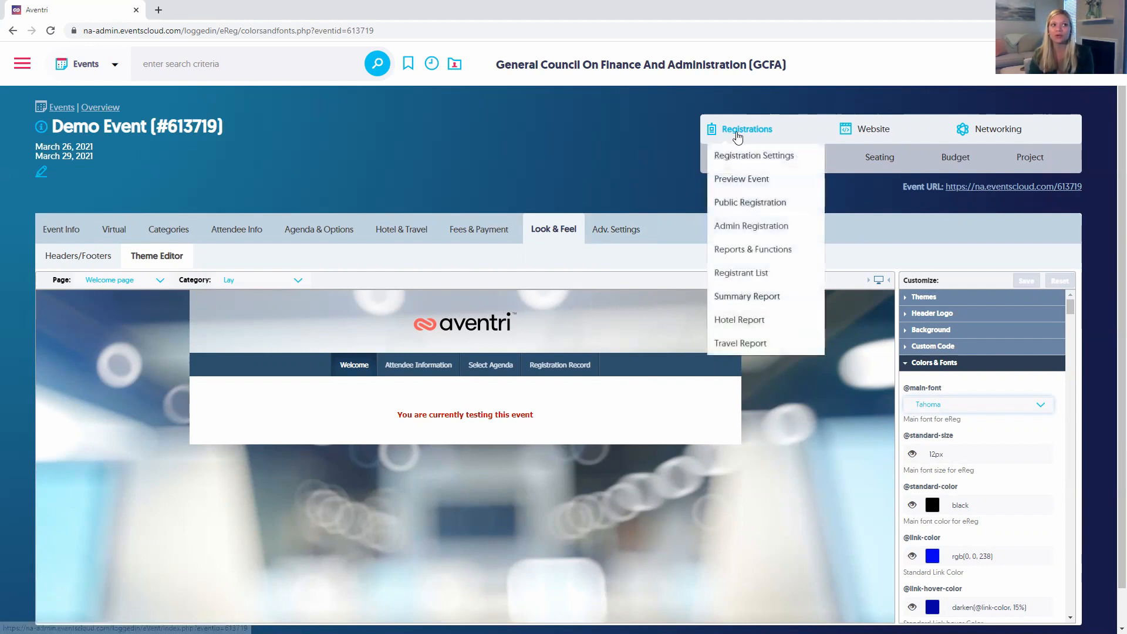